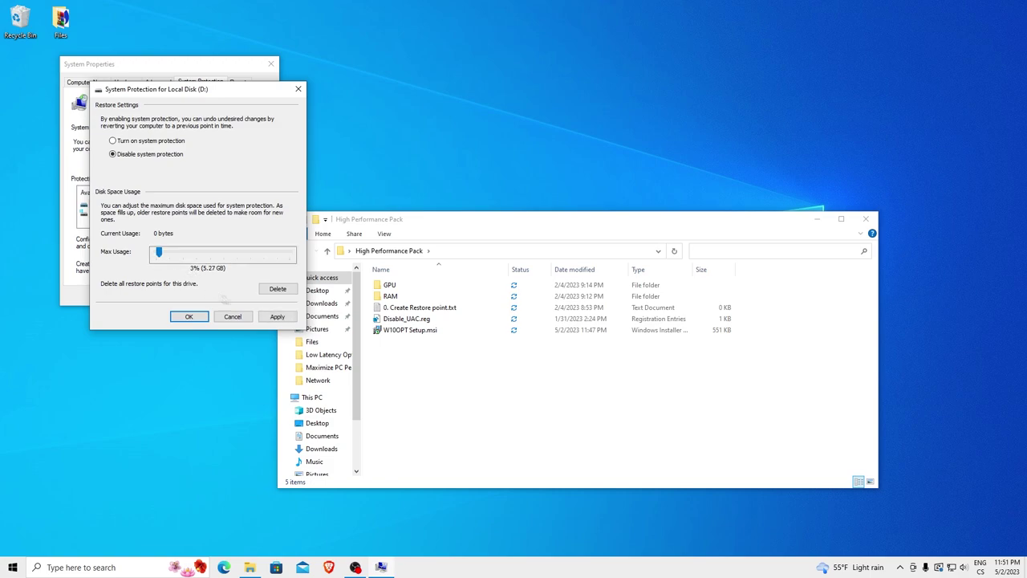
- Apply the protection settings of Local Disk (D:) and create a system restore point described as "Restore point"
click(276, 317)
click(188, 317)
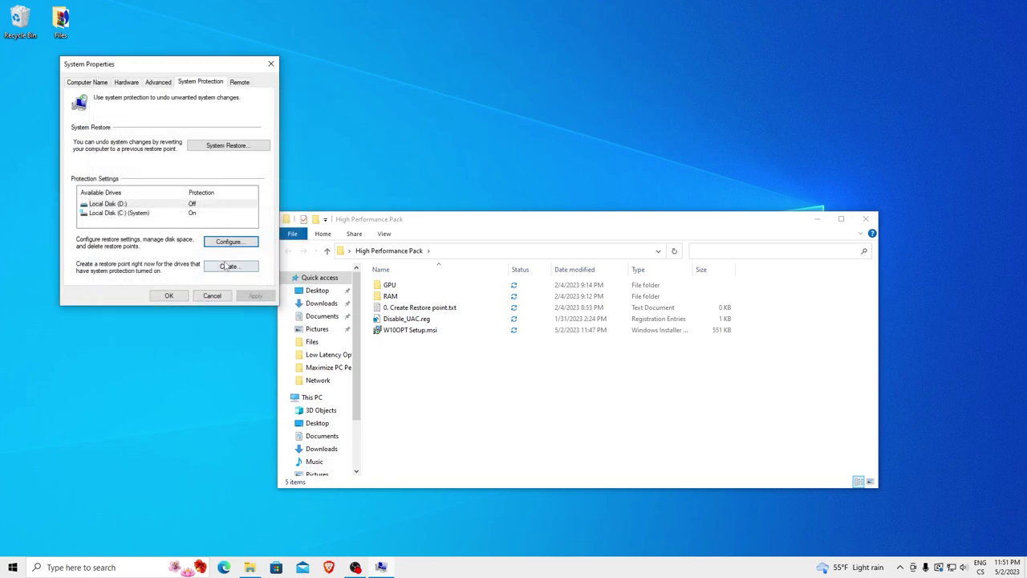
click(227, 267)
text(Restore point)
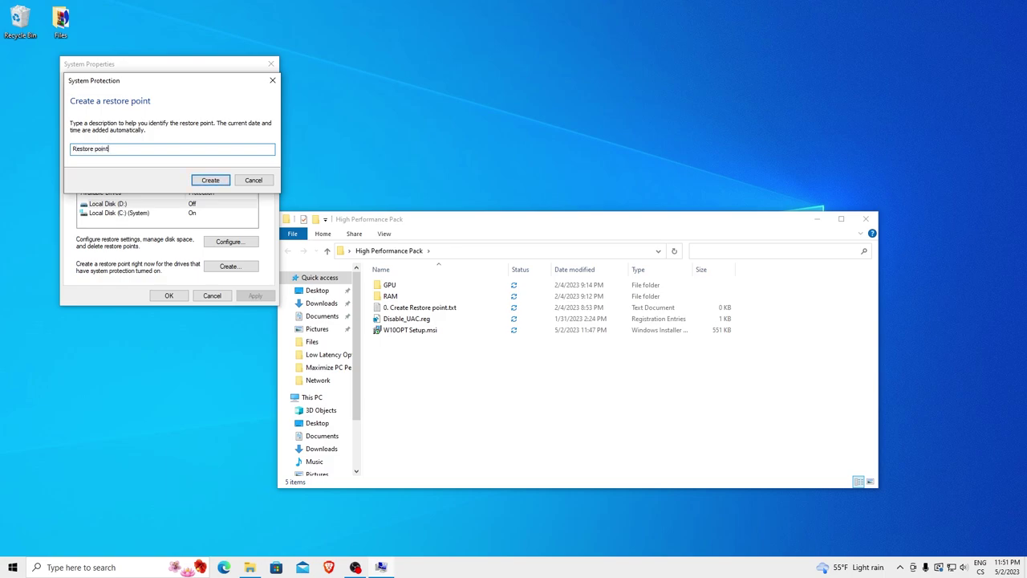
click(208, 180)
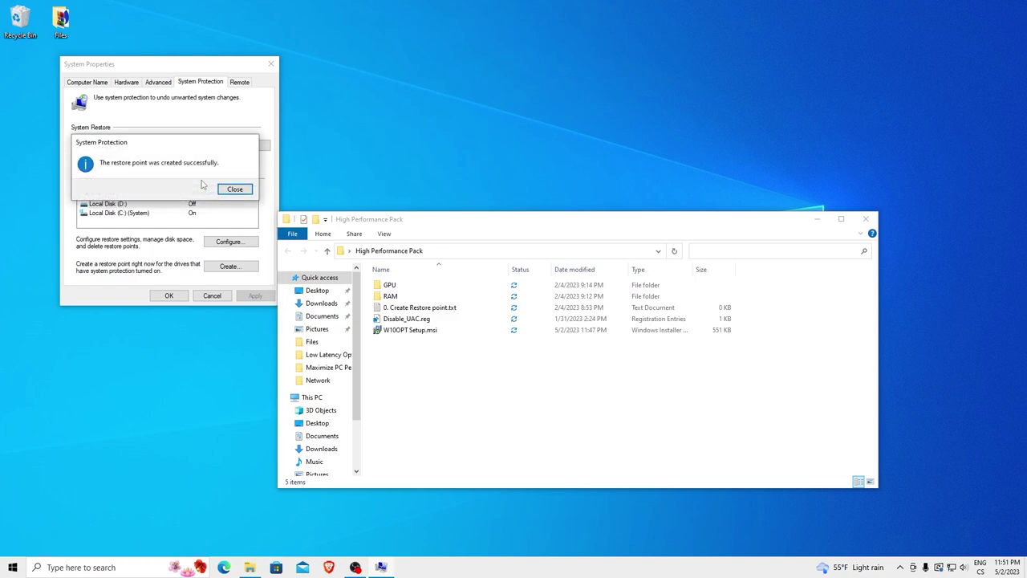
click(234, 192)
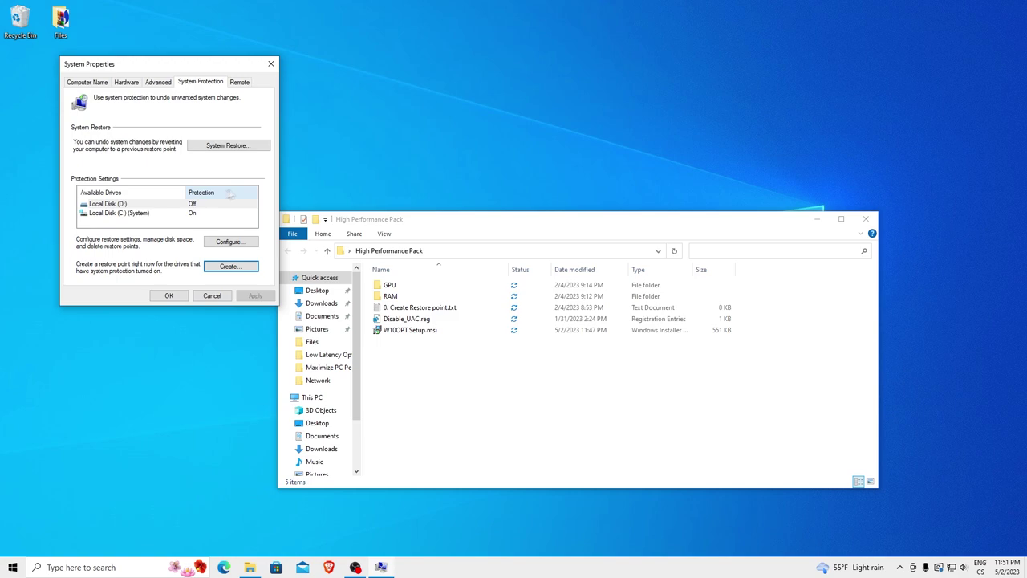
click(169, 295)
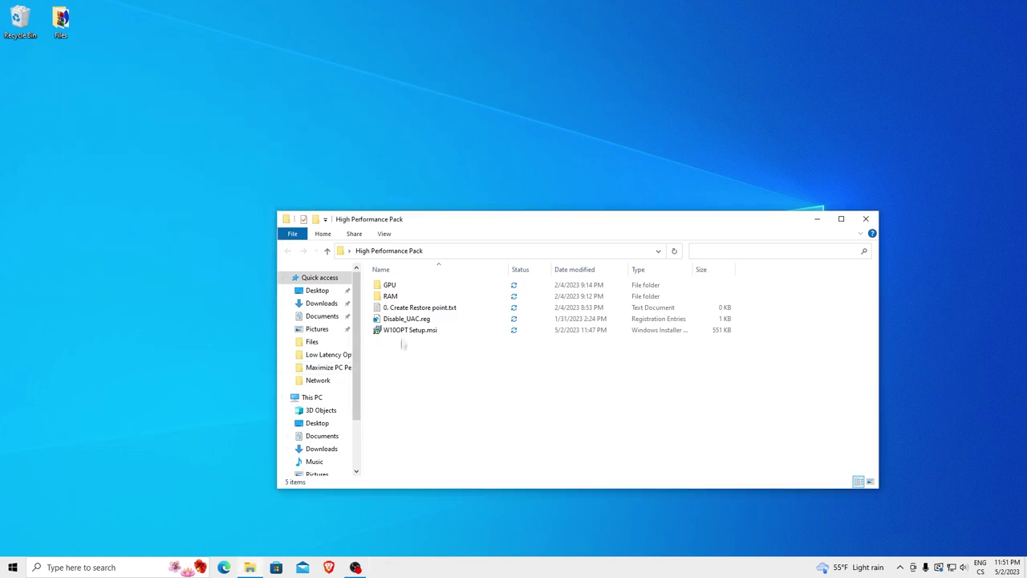
- Check the NVIDIA and AMD subfolders of the GPU folder and merge Nvidia.reg into the registry
double_click(410, 289)
double_click(397, 296)
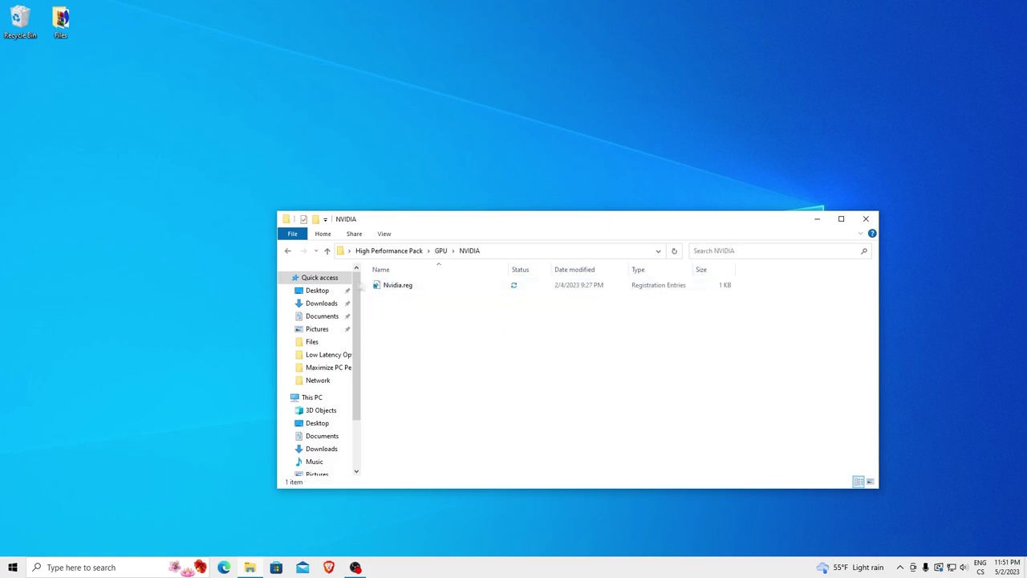
click(288, 251)
double_click(397, 285)
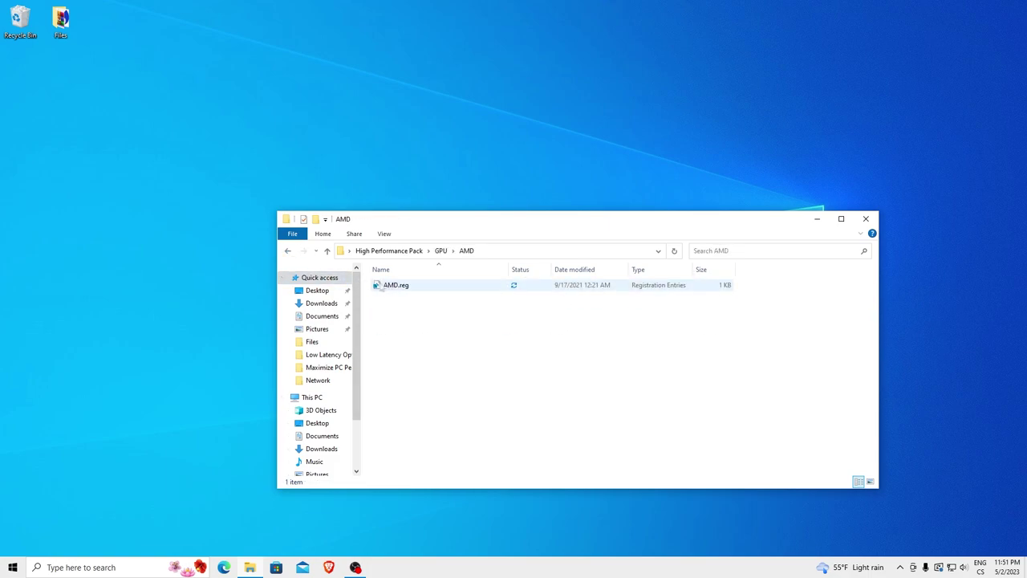
click(288, 251)
double_click(391, 297)
double_click(391, 287)
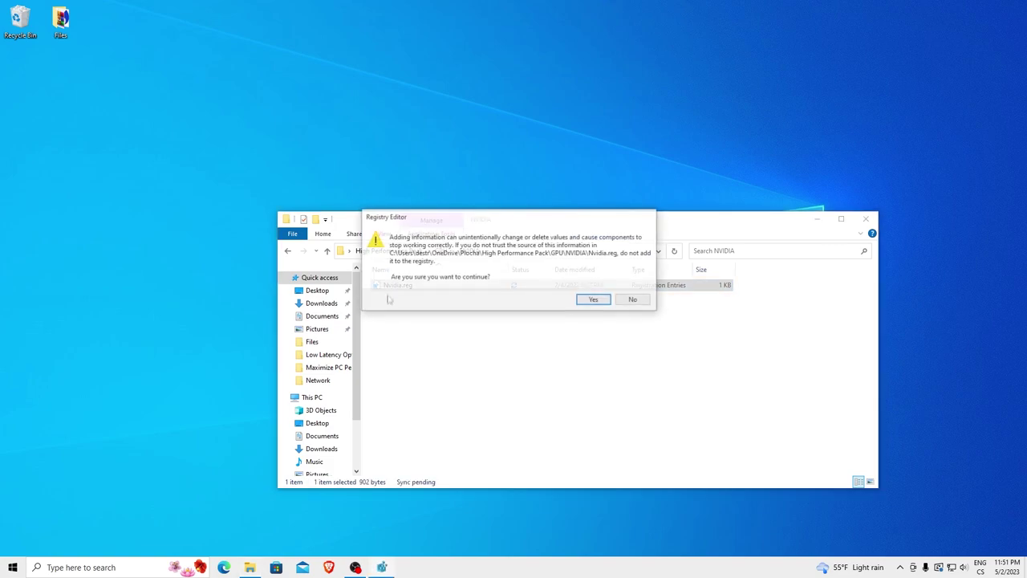
click(593, 298)
click(634, 282)
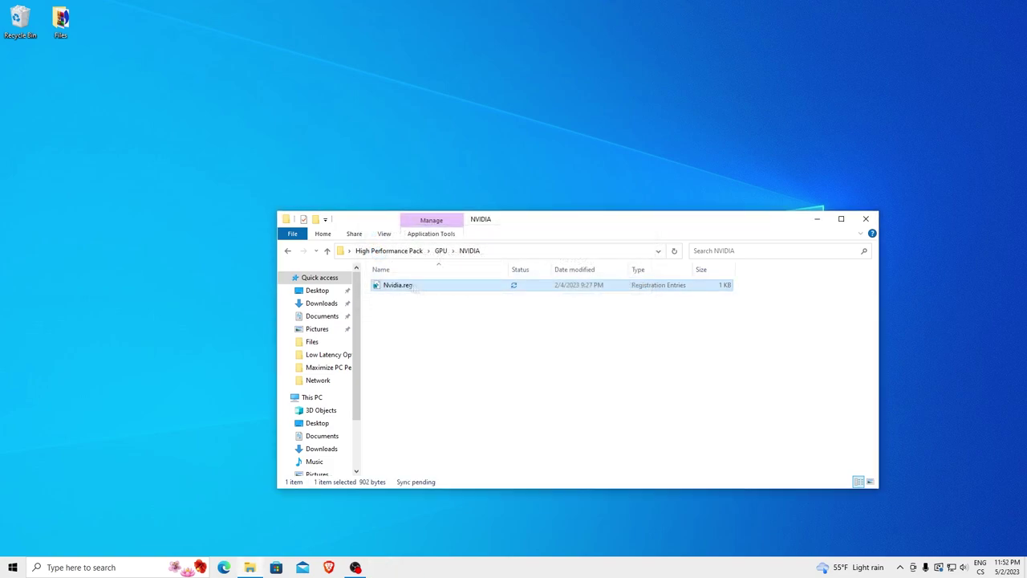
- Merge 8GB RAM.reg from the RAM folder of High Performance Pack into the registry
click(289, 251)
click(289, 251)
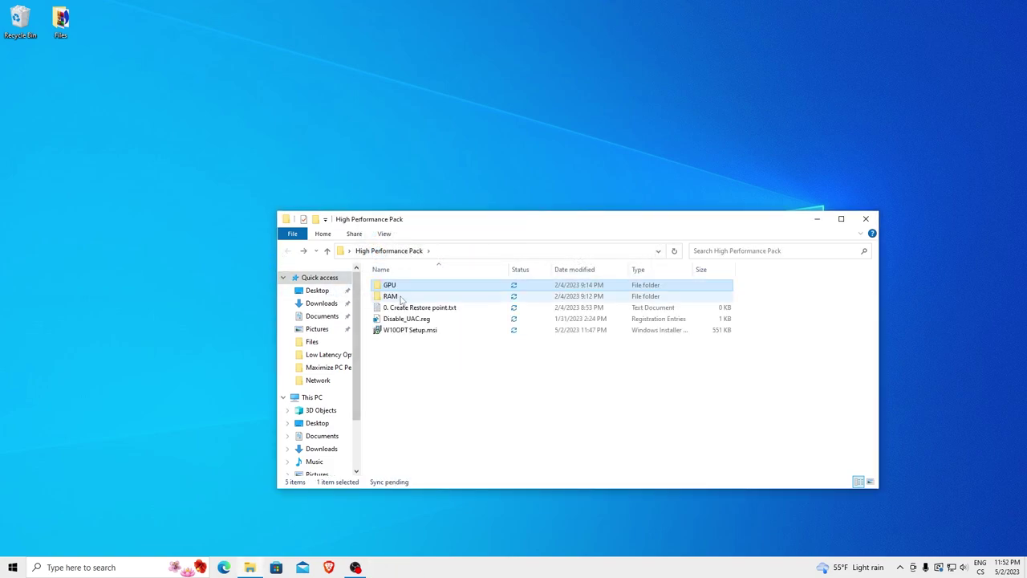
double_click(400, 297)
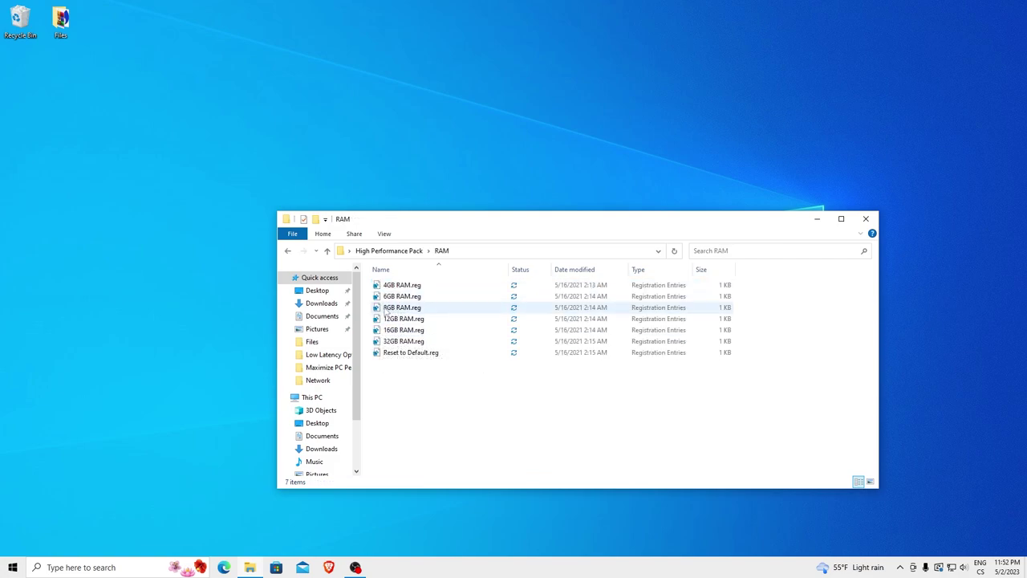
double_click(404, 309)
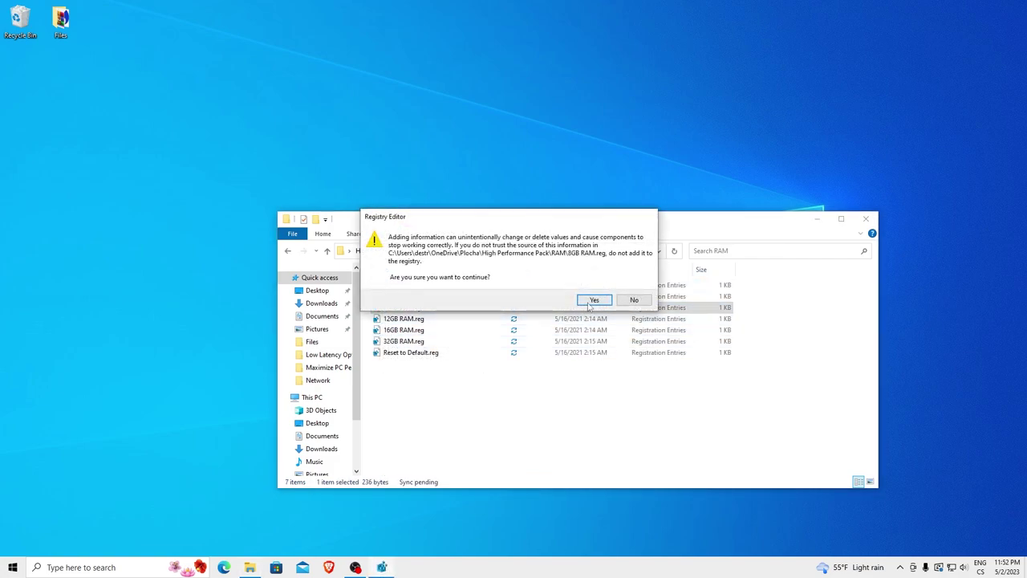
click(593, 300)
click(633, 284)
click(402, 353)
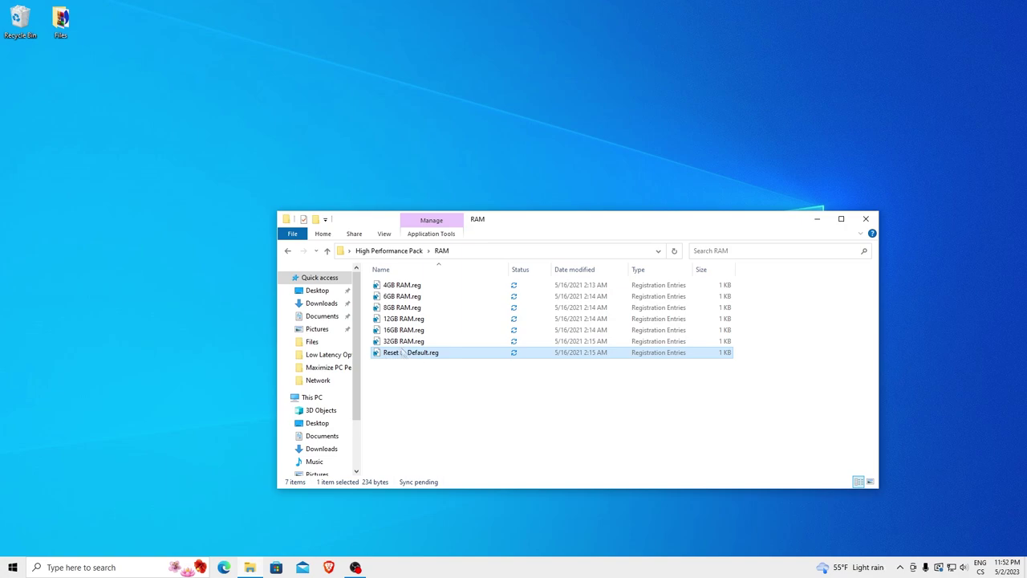
- Run W10OPT Setup.msi from the High Performance Pack folder and complete the wizard with the Repair W10OPT Setup option
click(288, 251)
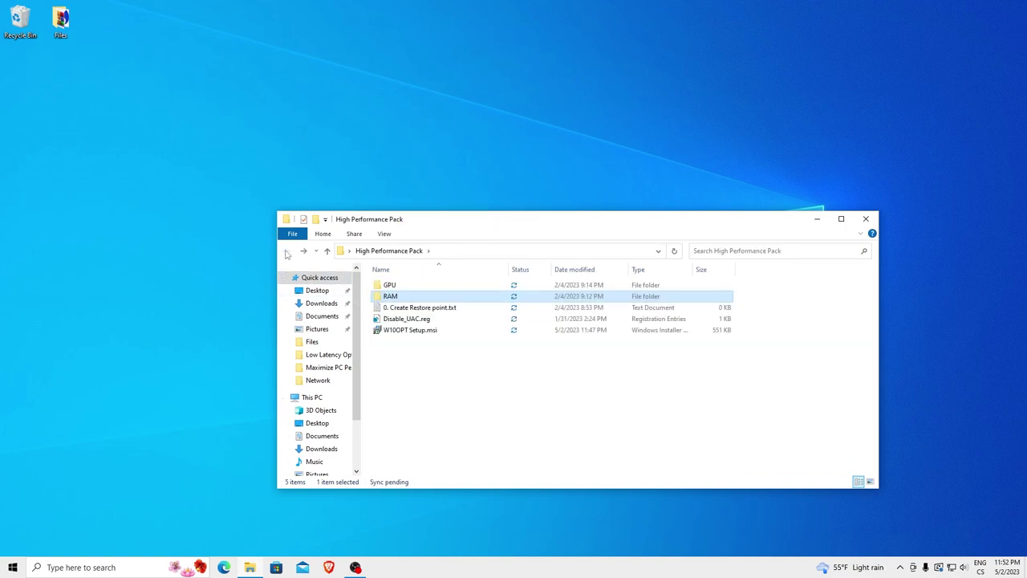
double_click(399, 331)
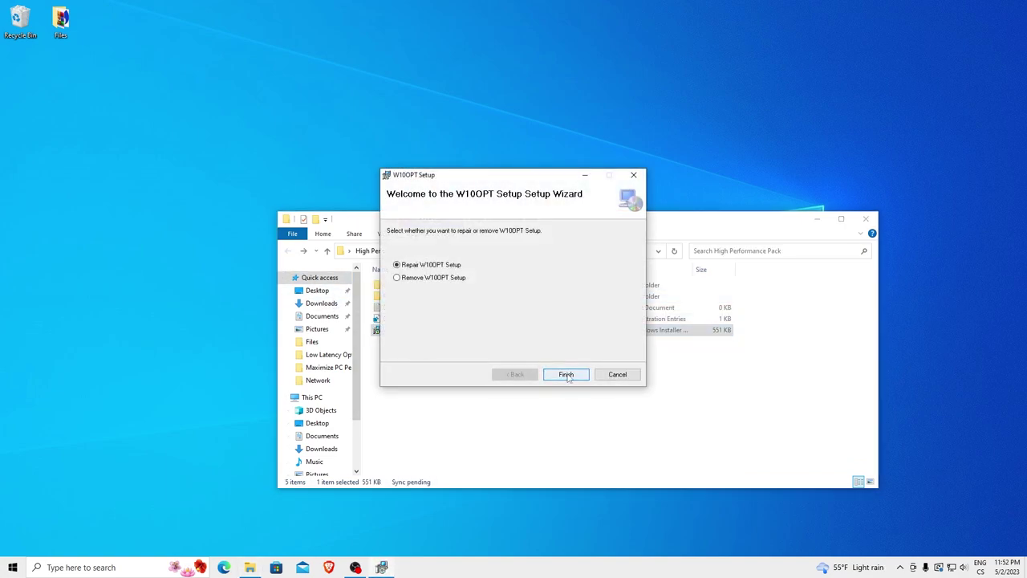
click(565, 374)
click(565, 374)
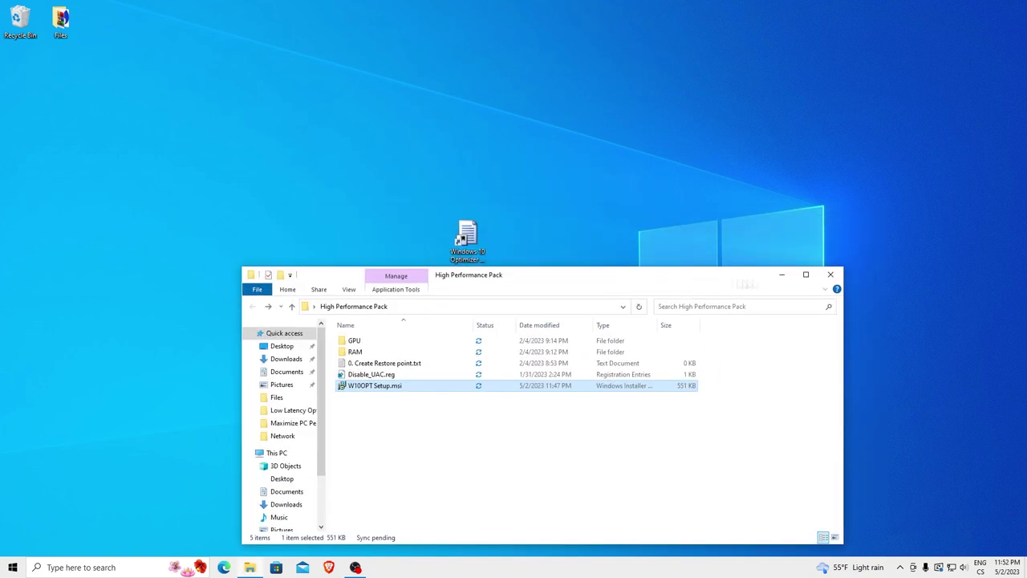
- Launch the Windows 10 Optimizer from its desktop shortcut and run Disable Startup Apps
click(467, 241)
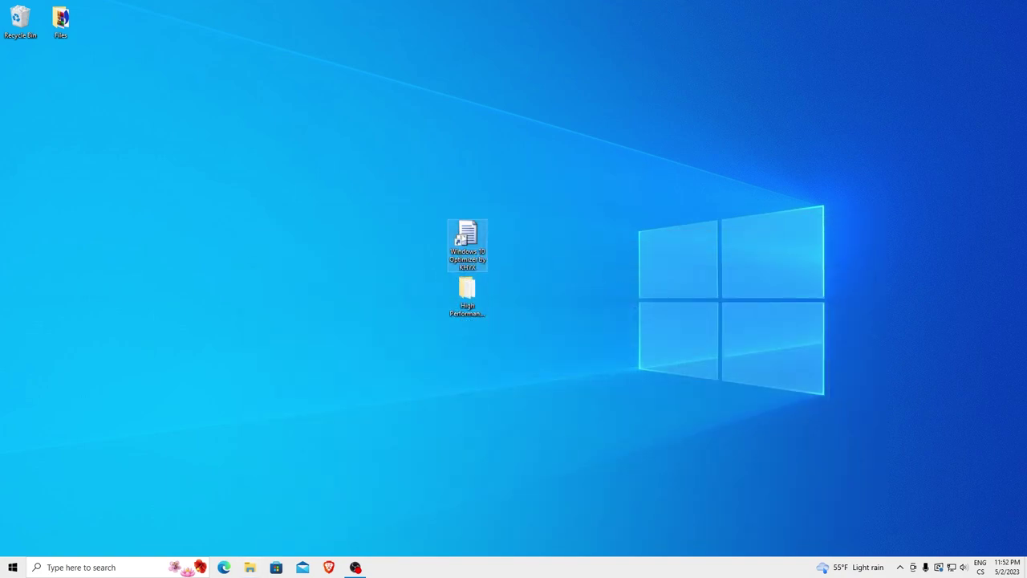
double_click(461, 239)
drag(265, 125, 516, 150)
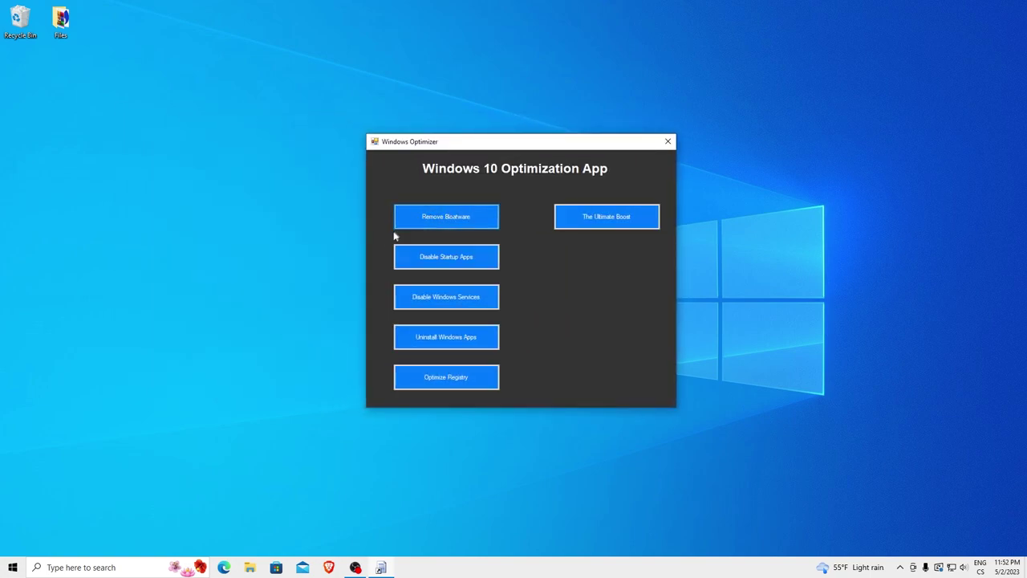
click(466, 260)
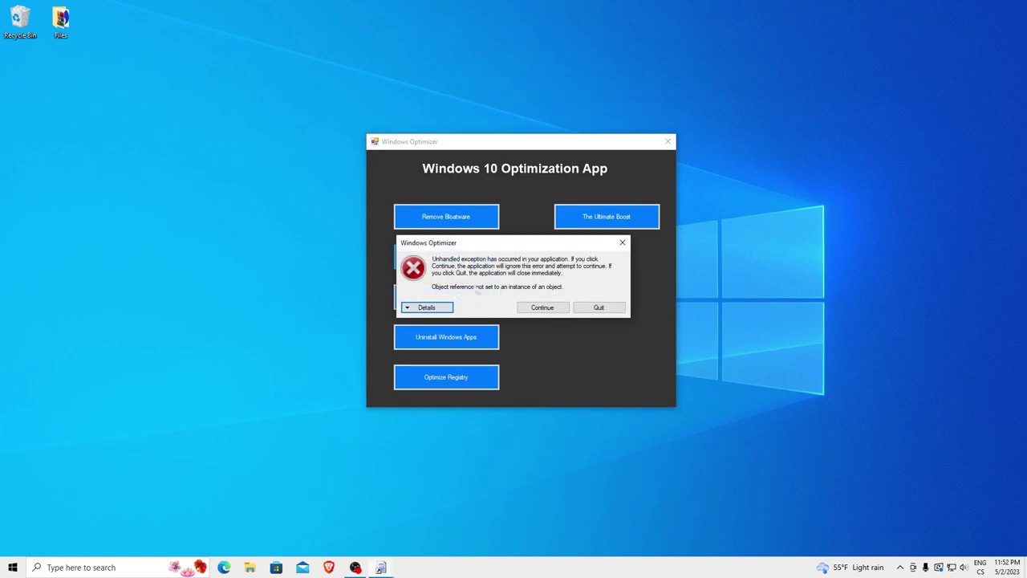
click(545, 313)
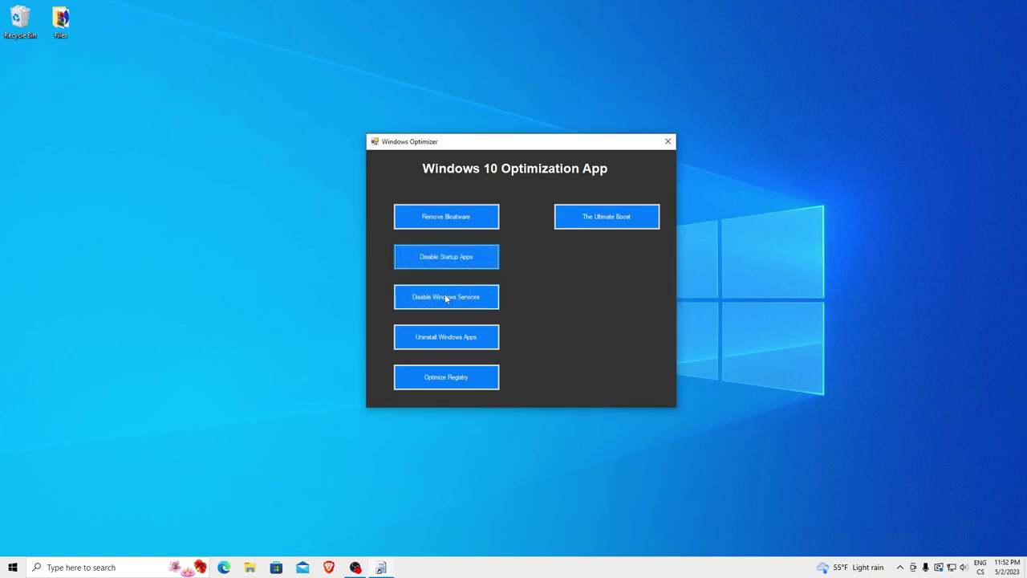
- Run Uninstall Windows Apps and Optimize Registry in the optimizer, and close its window
click(450, 343)
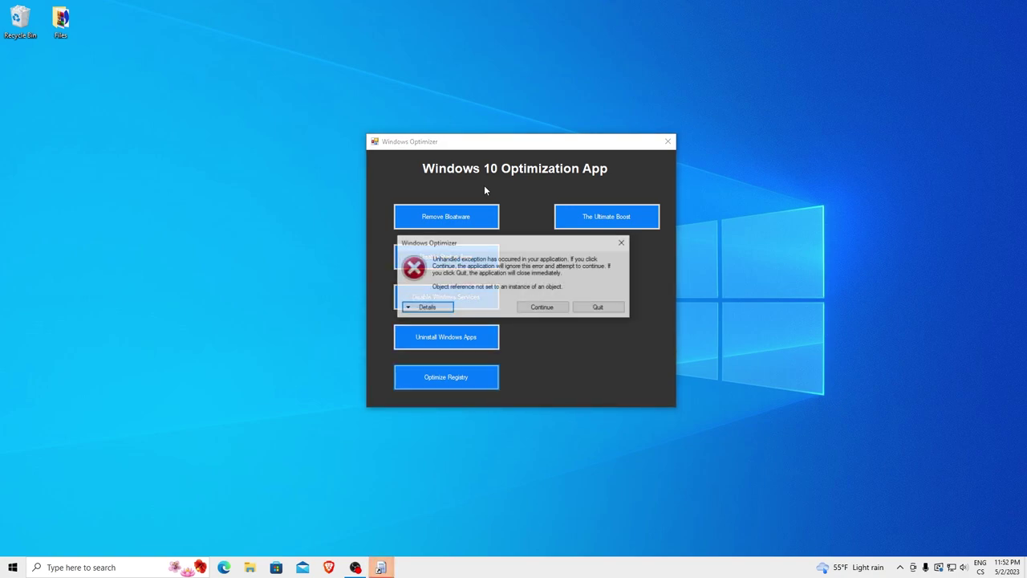
click(543, 311)
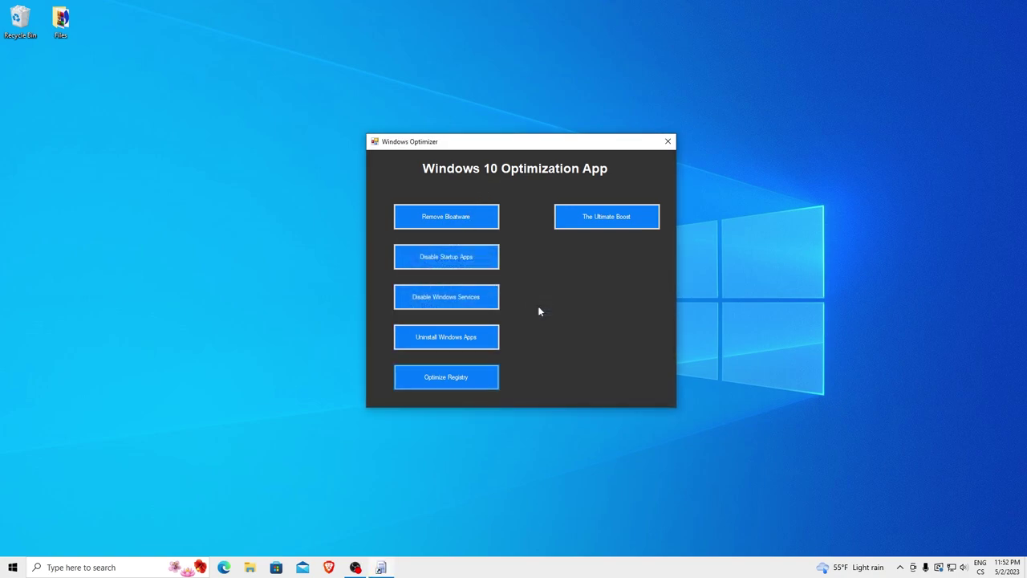
click(449, 377)
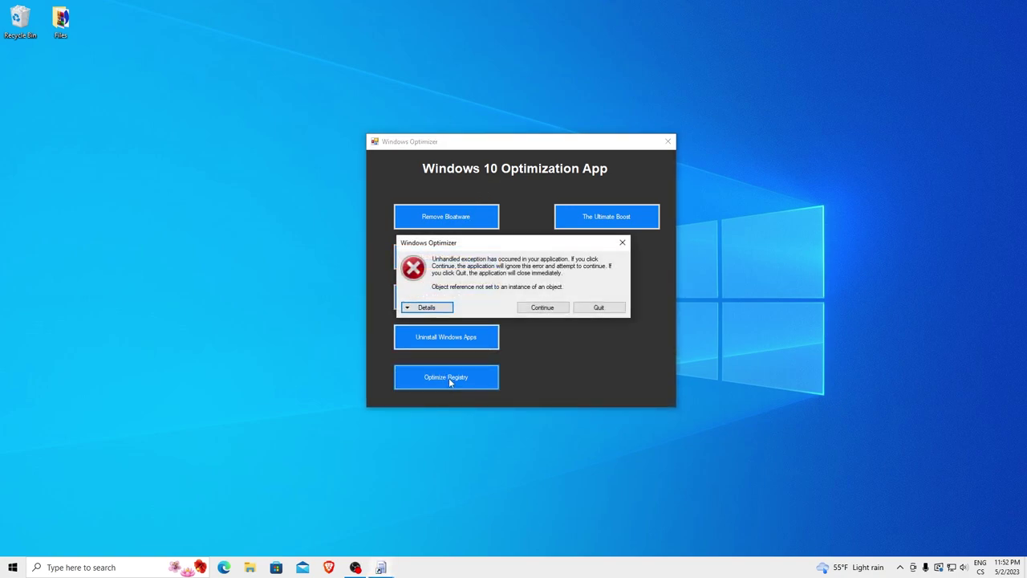
click(542, 307)
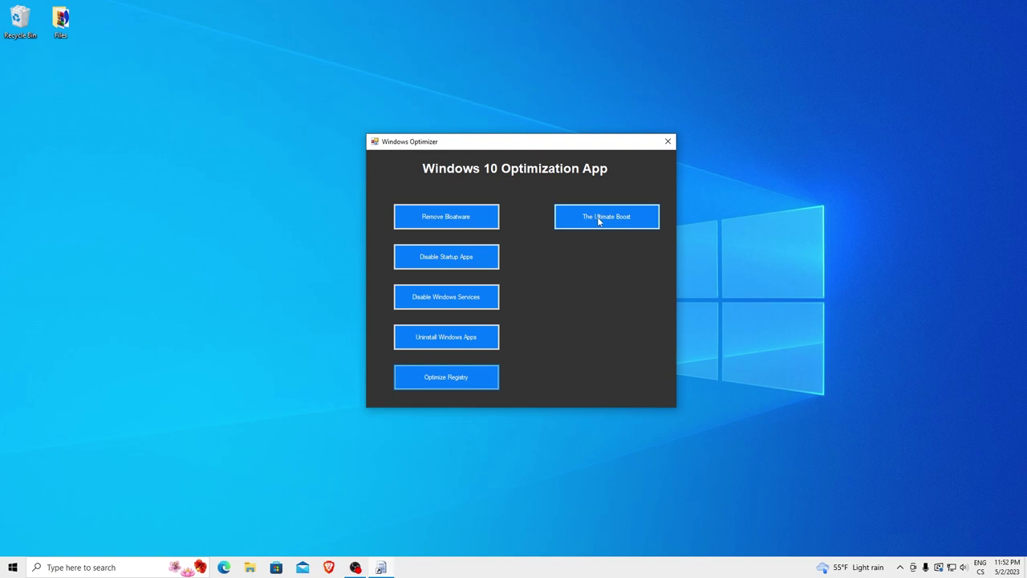
click(670, 141)
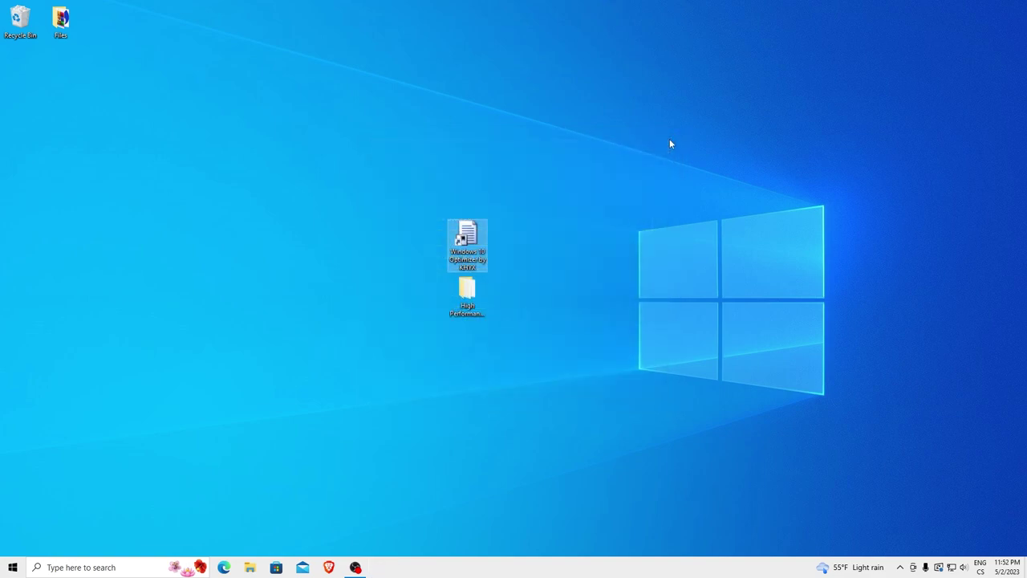
- Disallow content indexing of files on Local Disk (C:) in the drive's properties
click(251, 567)
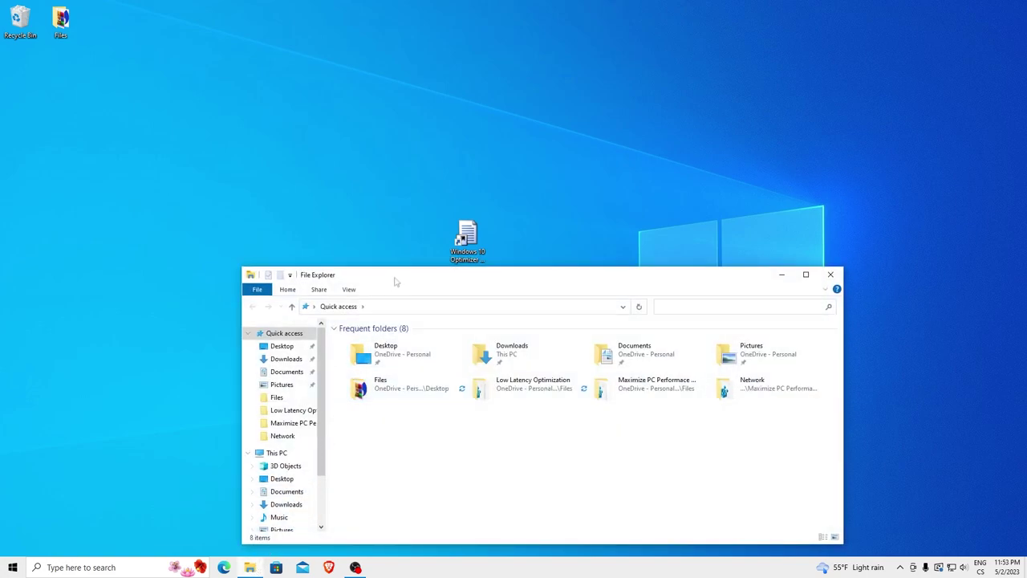
drag(397, 278, 393, 207)
click(274, 380)
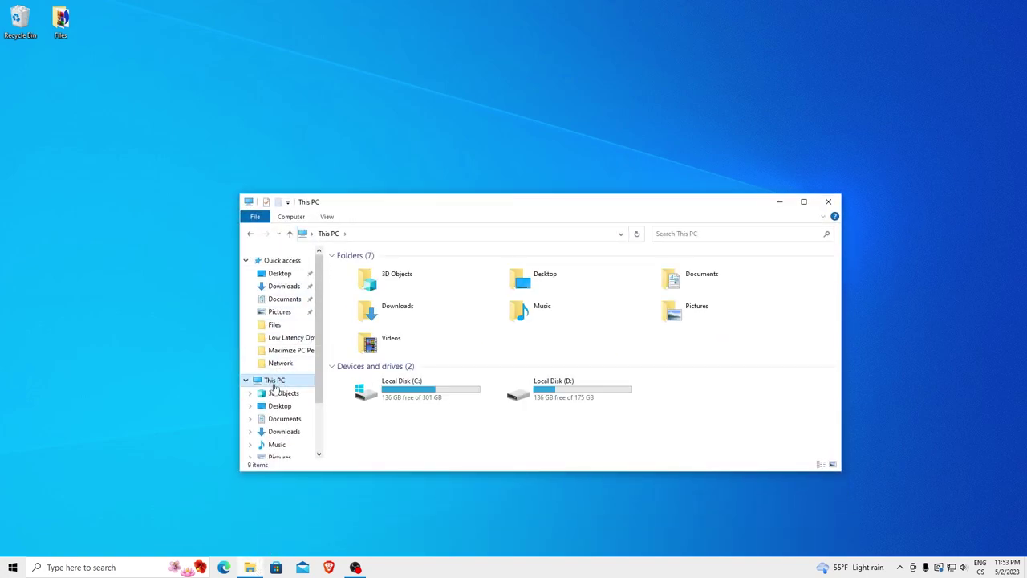
right_click(398, 393)
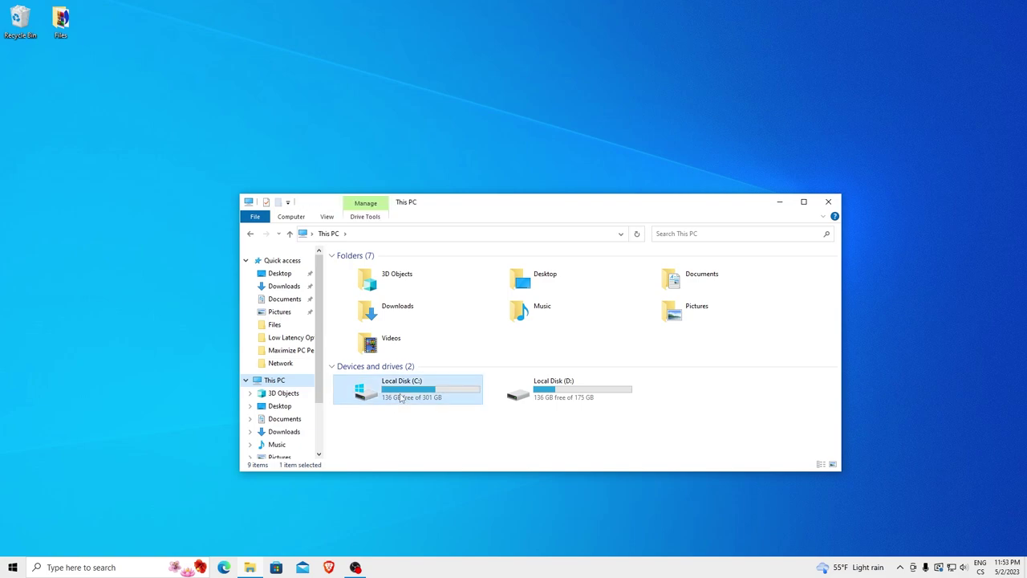
click(438, 387)
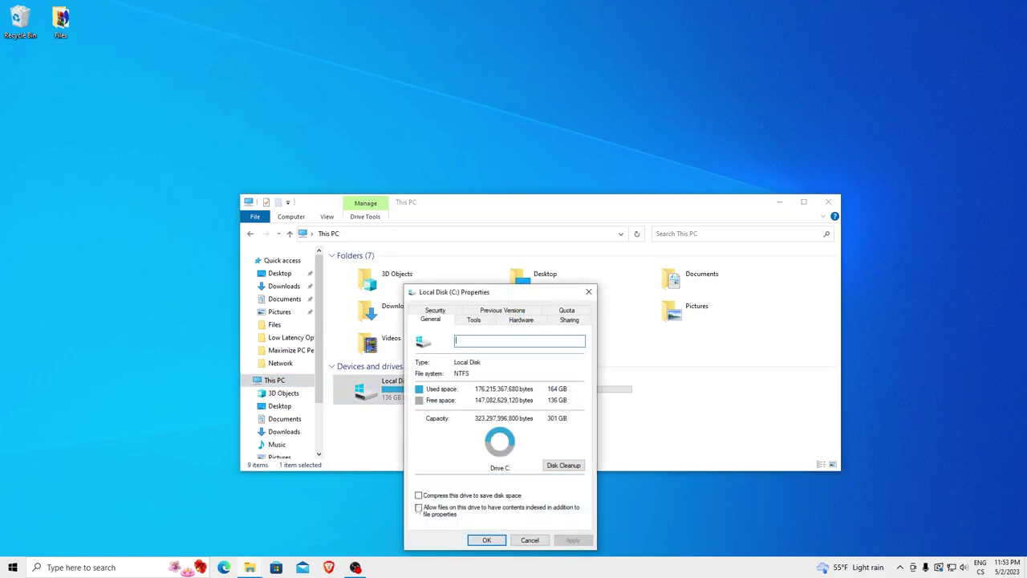
click(418, 507)
click(486, 539)
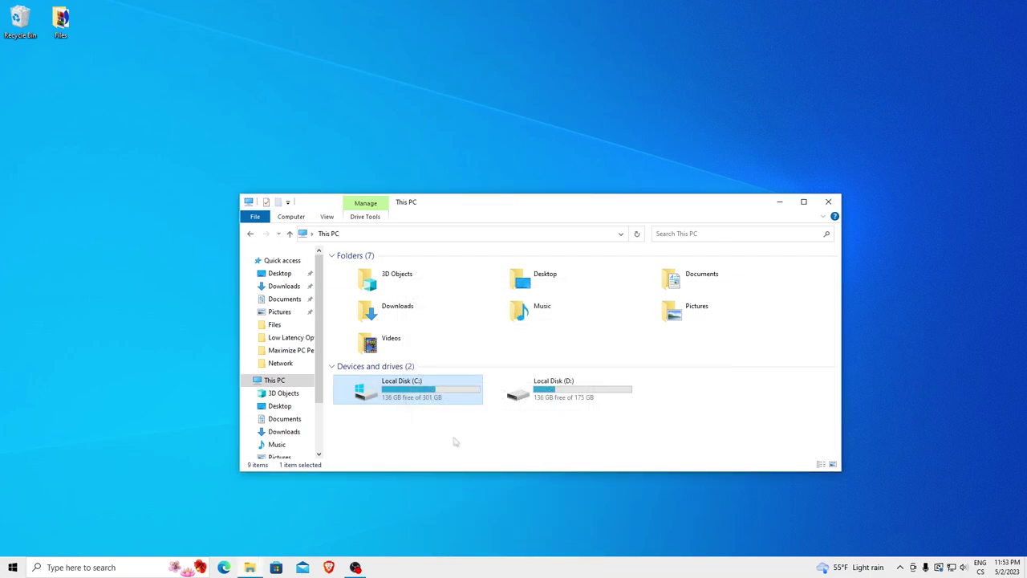
- Set the visual effects in the advanced system performance options to Adjust for best performance and apply them
right_click(410, 434)
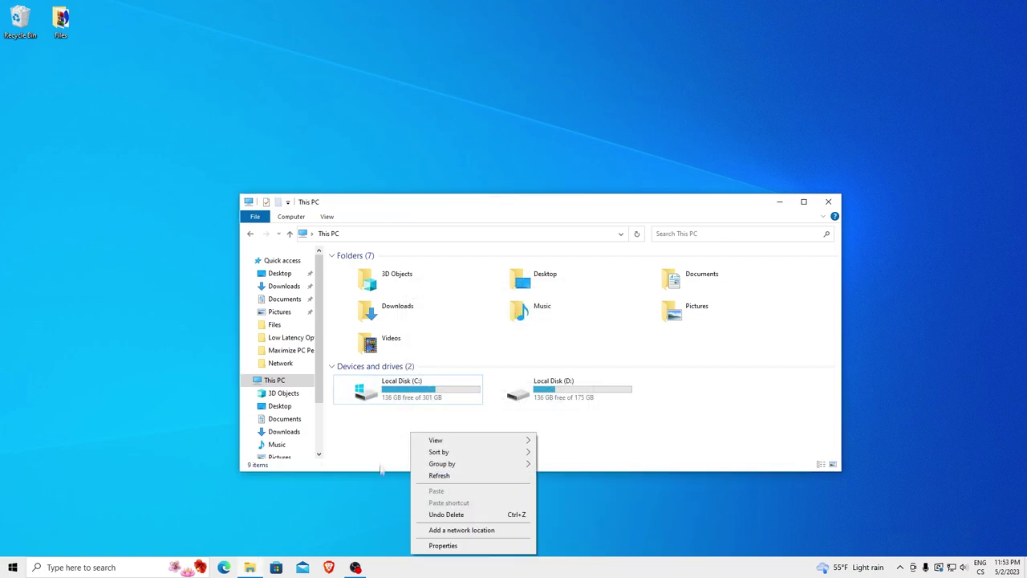
click(464, 548)
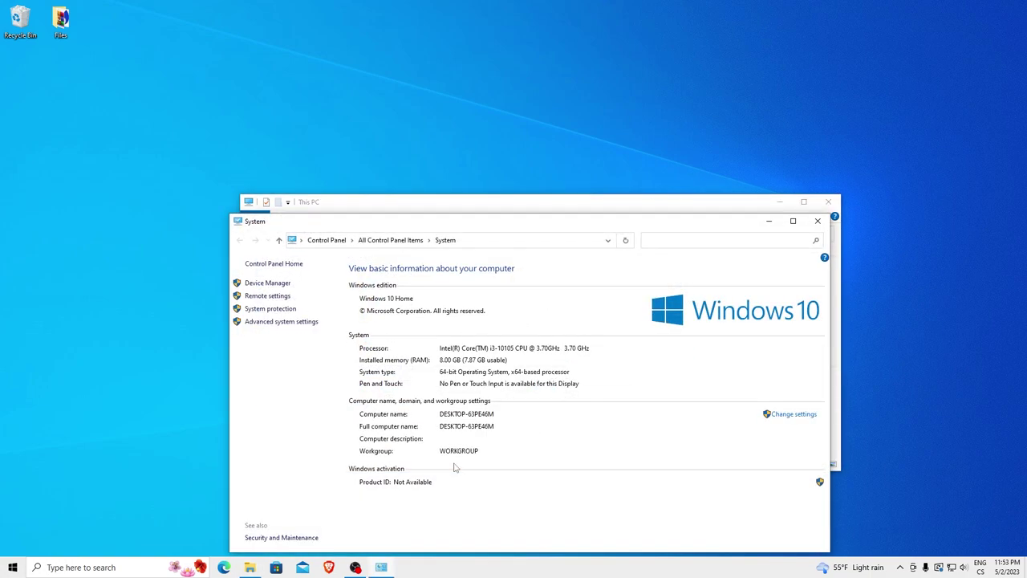
click(281, 323)
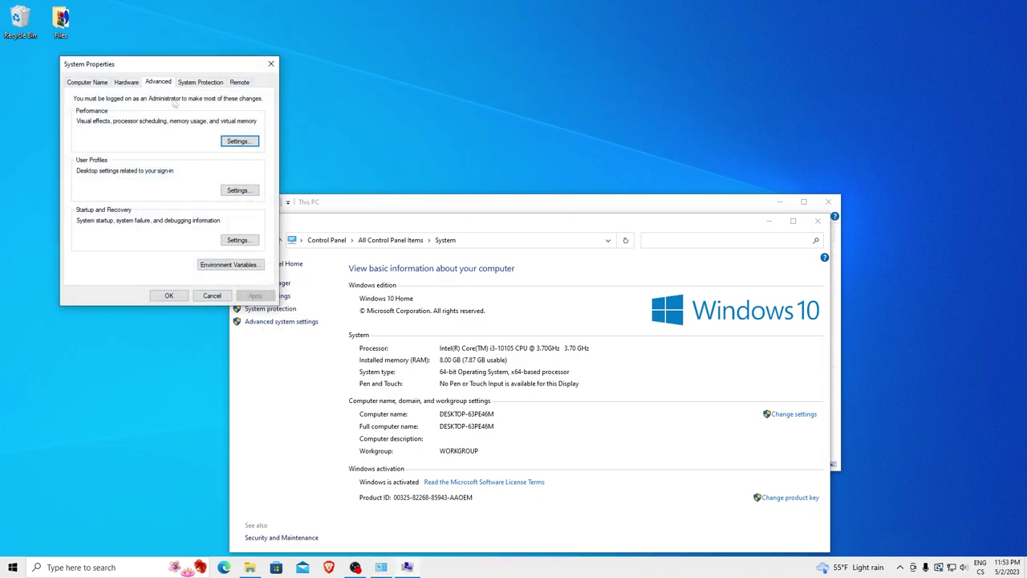
click(237, 144)
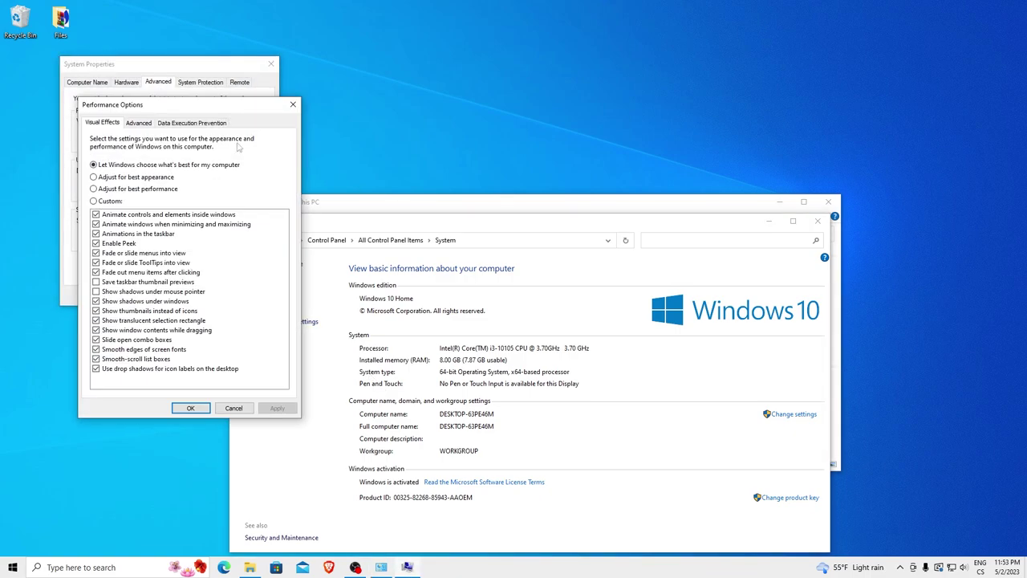
click(119, 189)
click(276, 408)
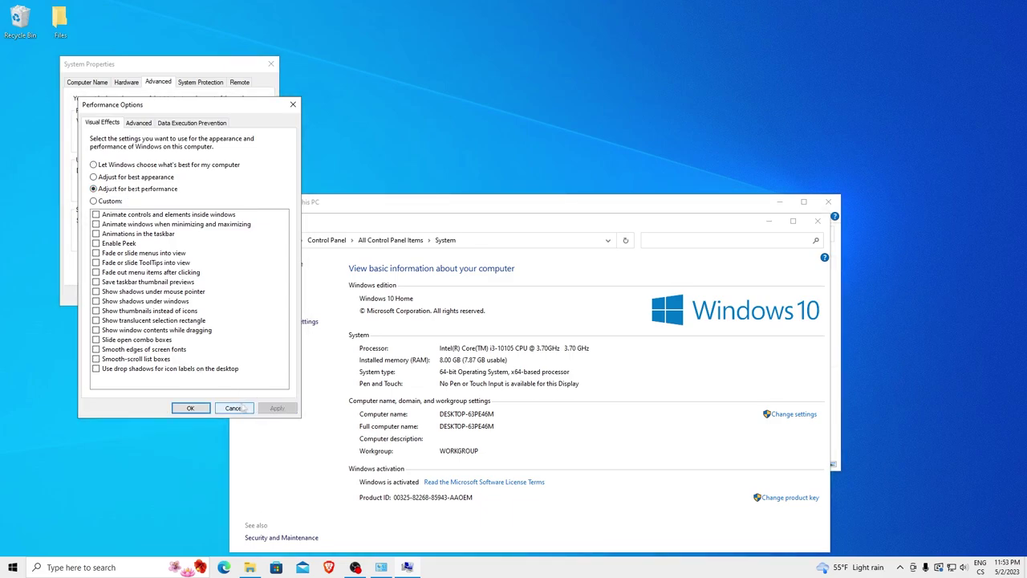
- Set processor scheduling to Programs and give drive C: a custom paging file with an initial size of 4000 MB and maximum of 8000 MB
click(140, 124)
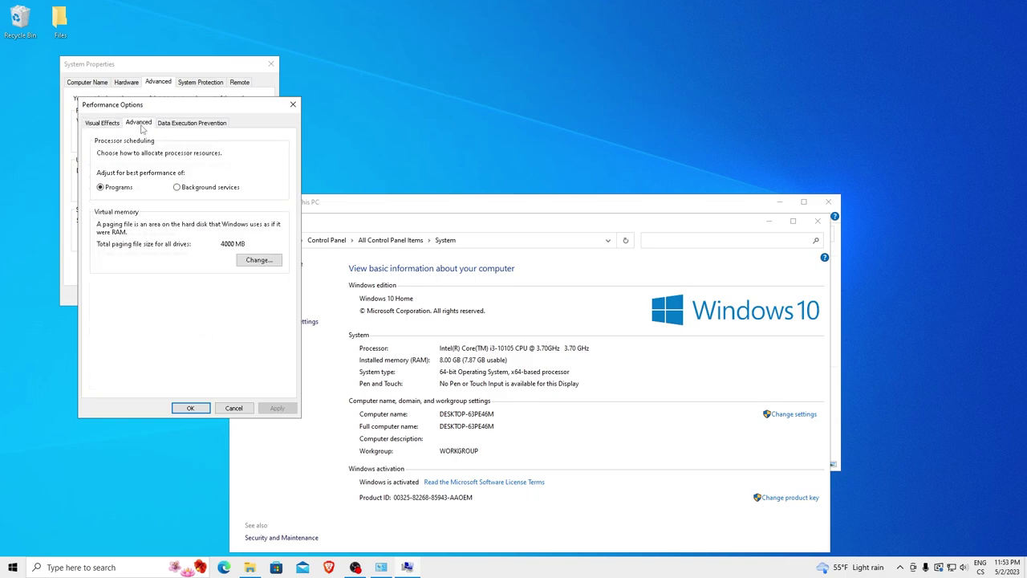
click(100, 188)
click(258, 261)
click(192, 284)
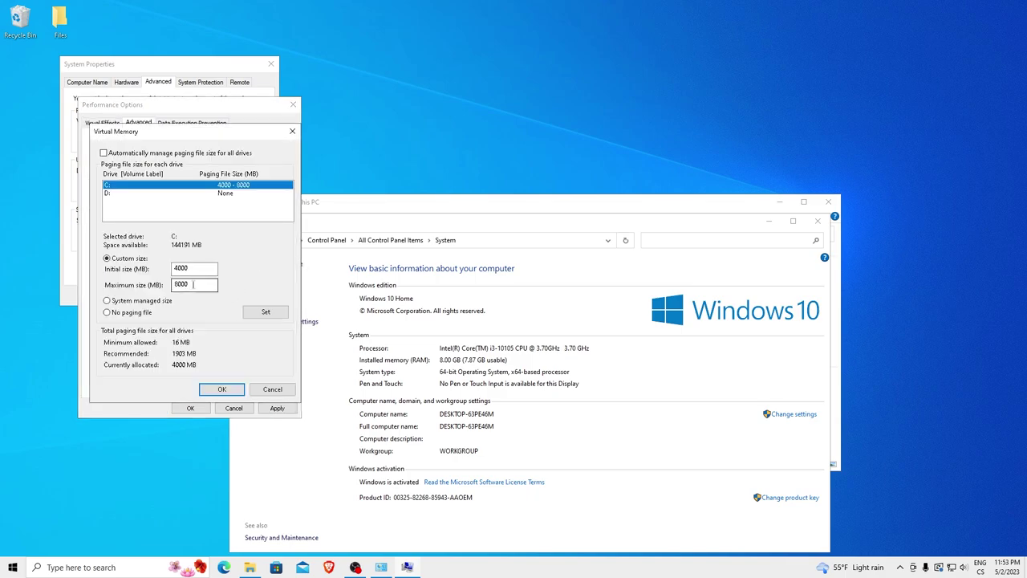
click(202, 268)
drag(205, 268, 152, 291)
text(4000)
click(201, 284)
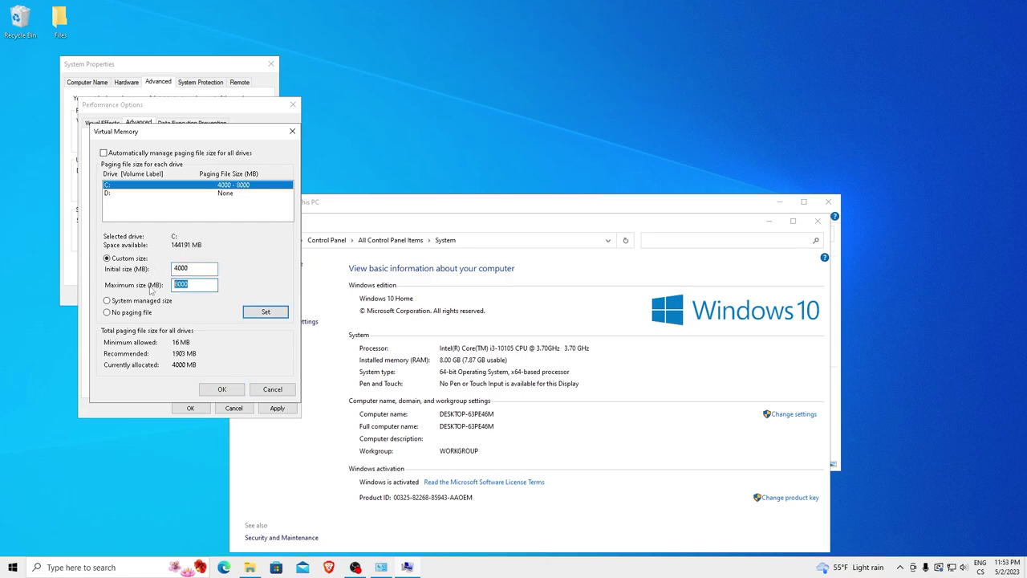
text(8)
click(251, 316)
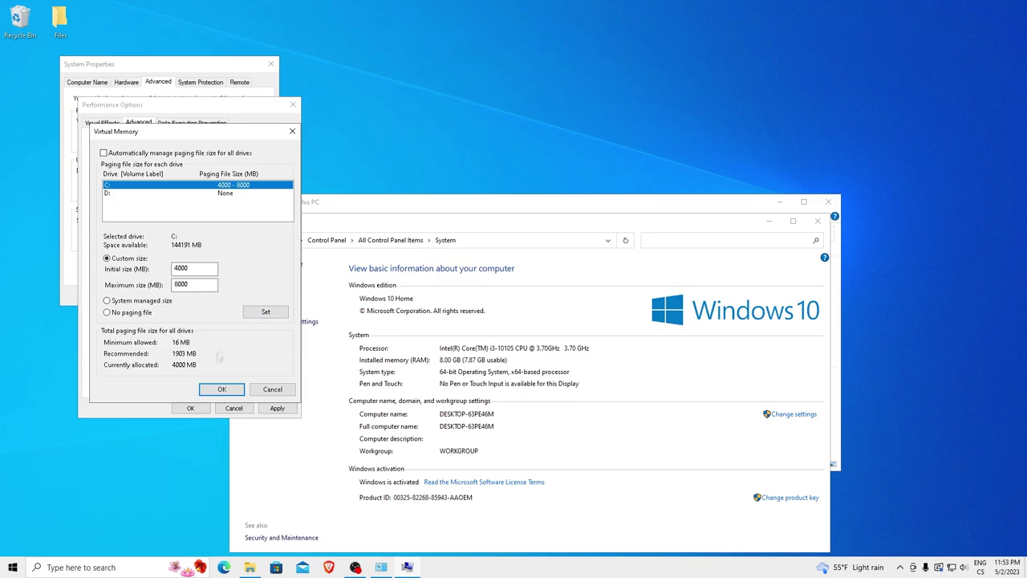
click(220, 391)
- Apply and confirm the performance options, and close System Properties and the System and This PC windows
click(276, 408)
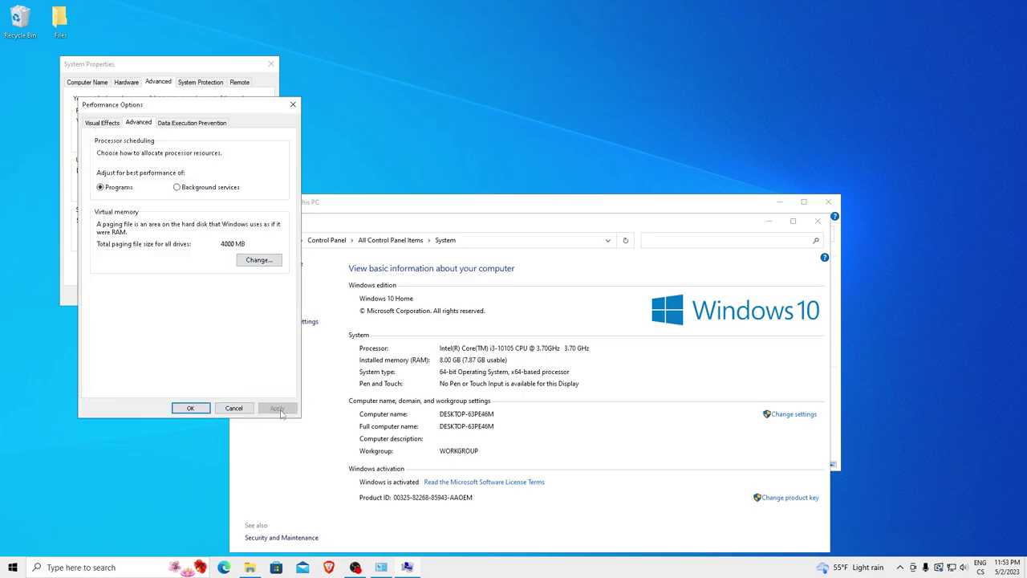
click(190, 408)
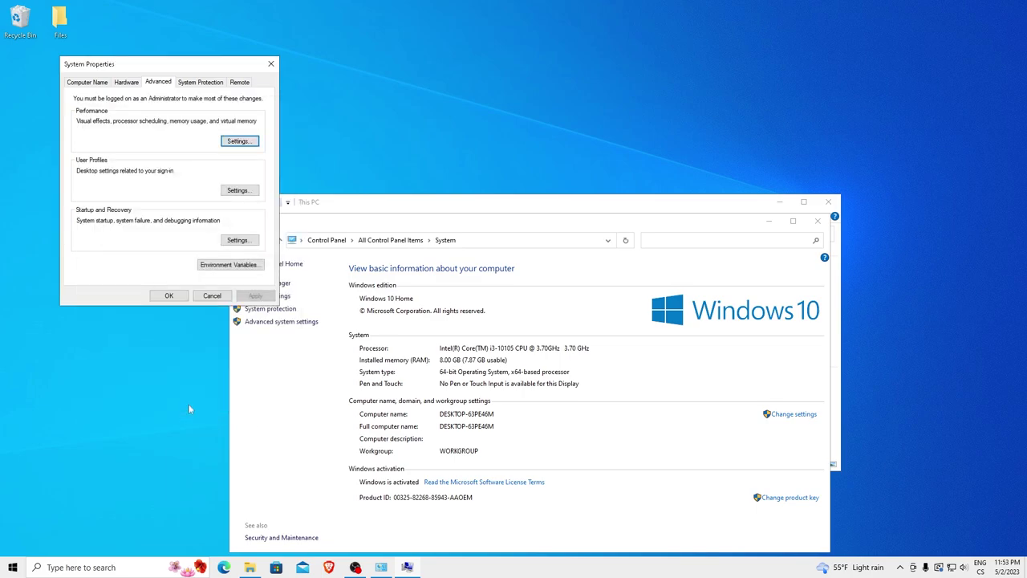
click(169, 297)
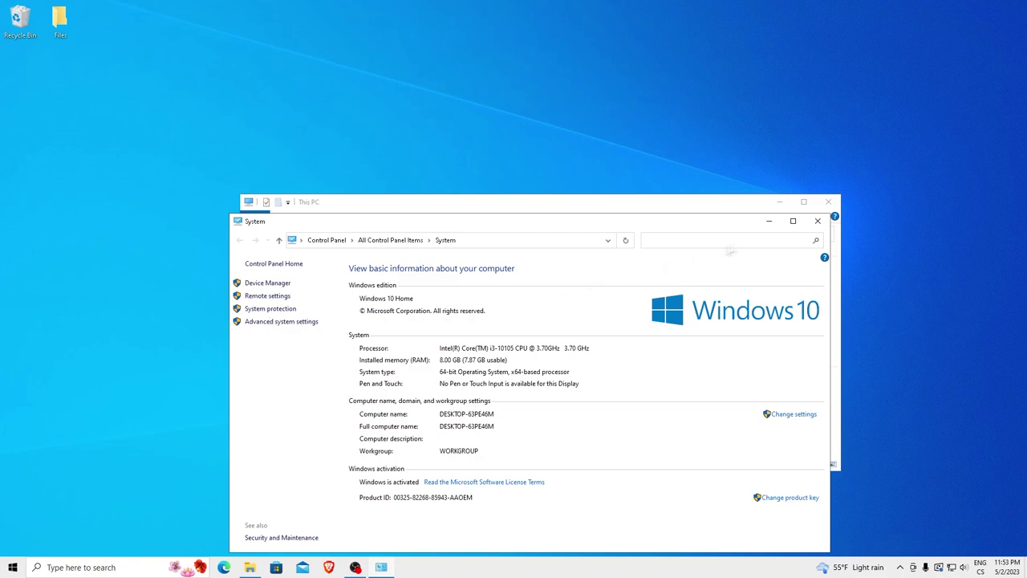
click(818, 221)
click(828, 202)
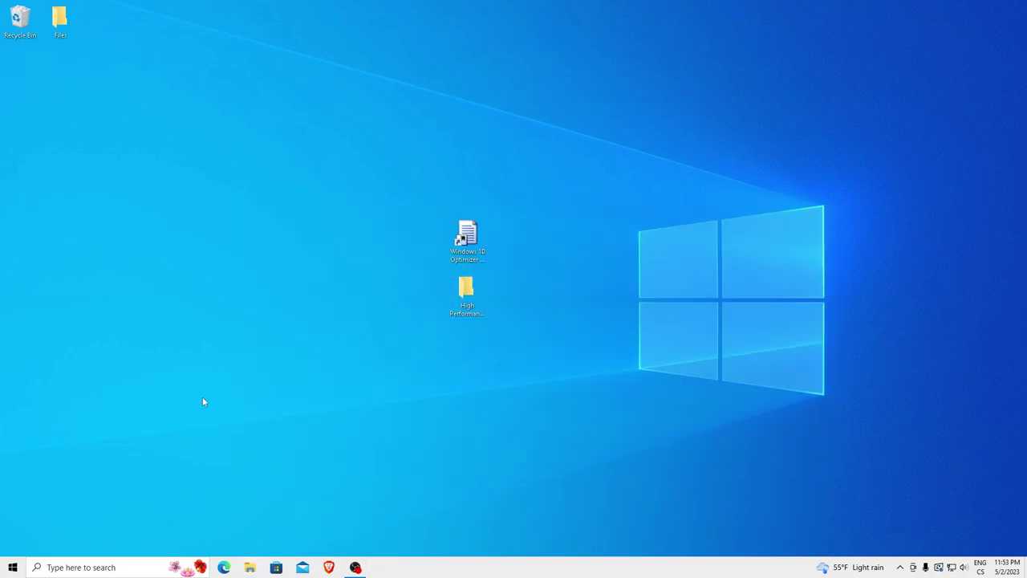
- Launch cmd with administrative privileges from the Run dialog and execute bcdedit /set disabledynamictick yes
key(super+r)
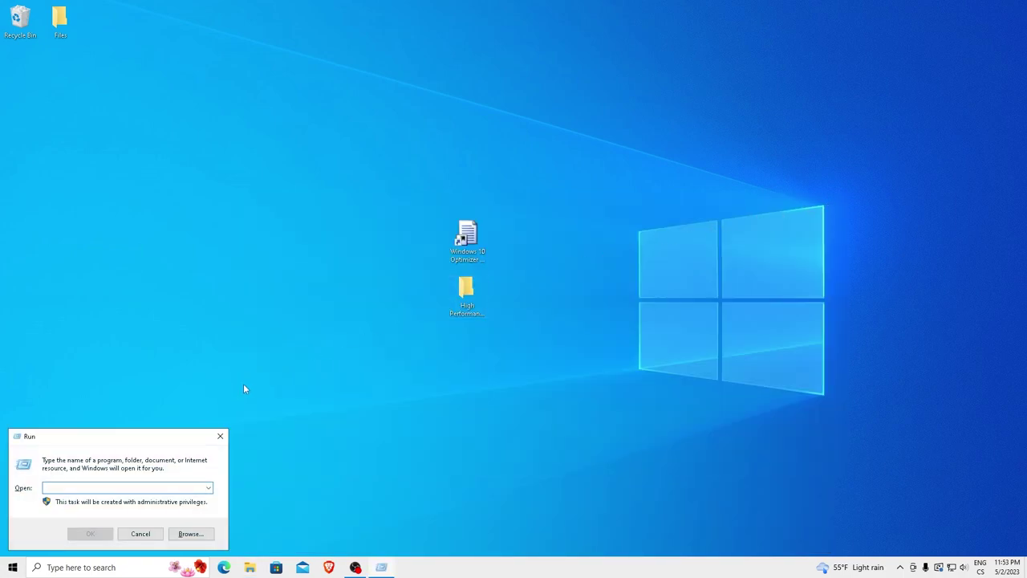
text(cmd)
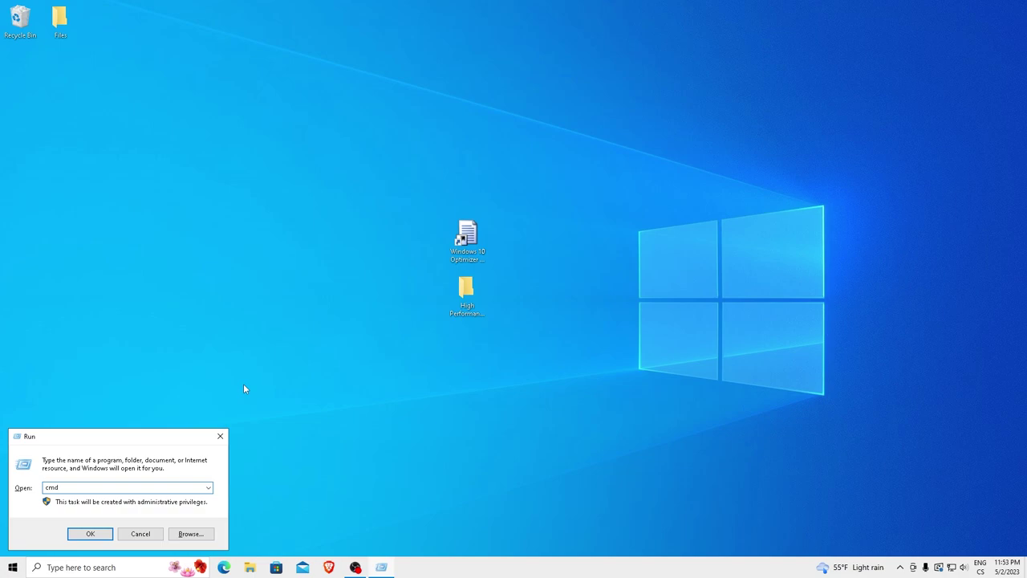
double_click(76, 485)
click(73, 486)
key(Return)
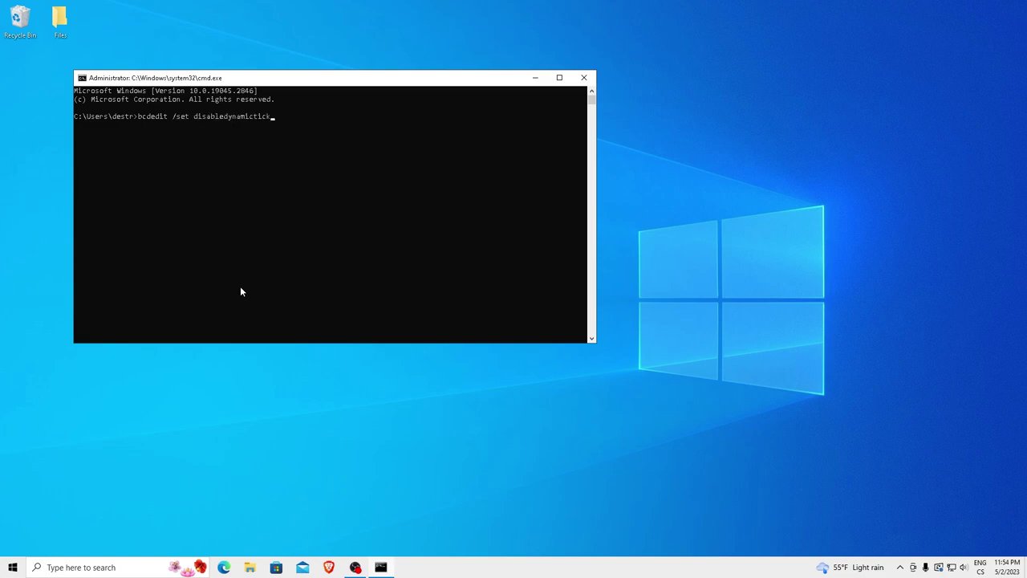
key(Return)
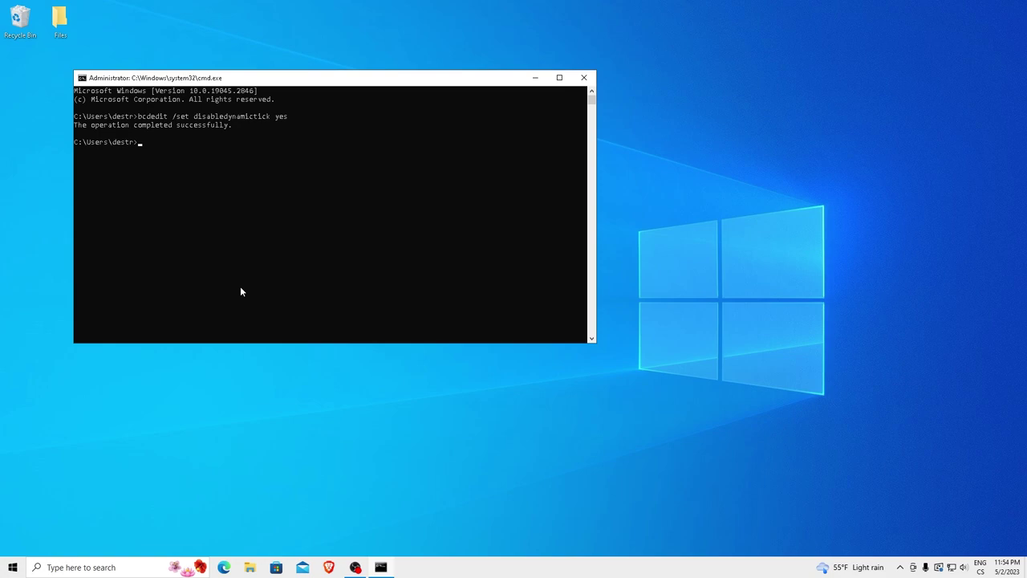
- Execute bcdedit /set useplatformtick yes in the command prompt and close its window
text(bcdedit /set useplatformtick yes)
key(Return)
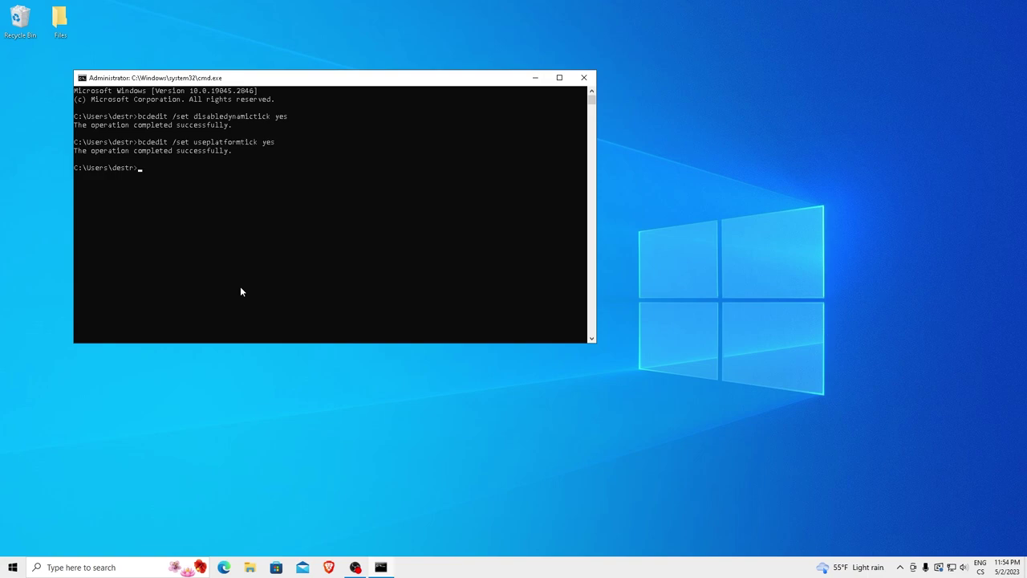
click(583, 78)
- Open Device Manager and check the enable or disable option of the High precision event timer under System devices
right_click(13, 567)
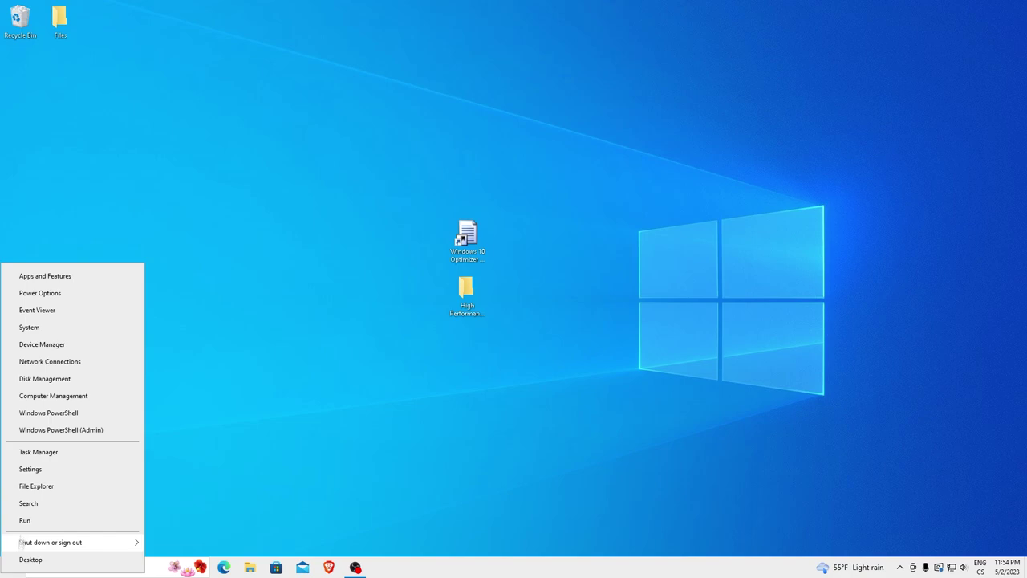
click(63, 347)
drag(176, 35, 341, 155)
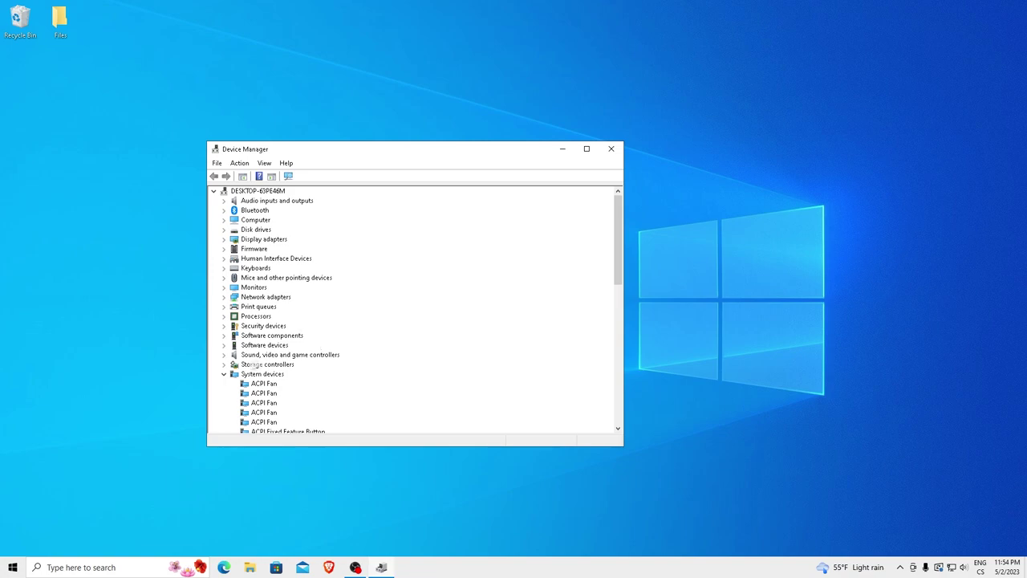
click(264, 374)
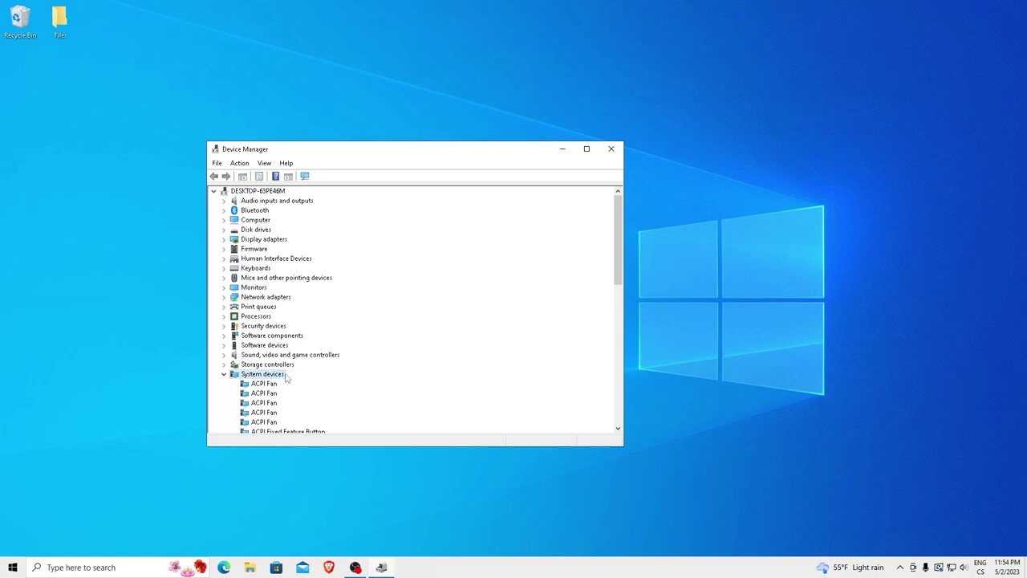
scroll(287, 377, down, 4)
scroll(373, 377, down, 2)
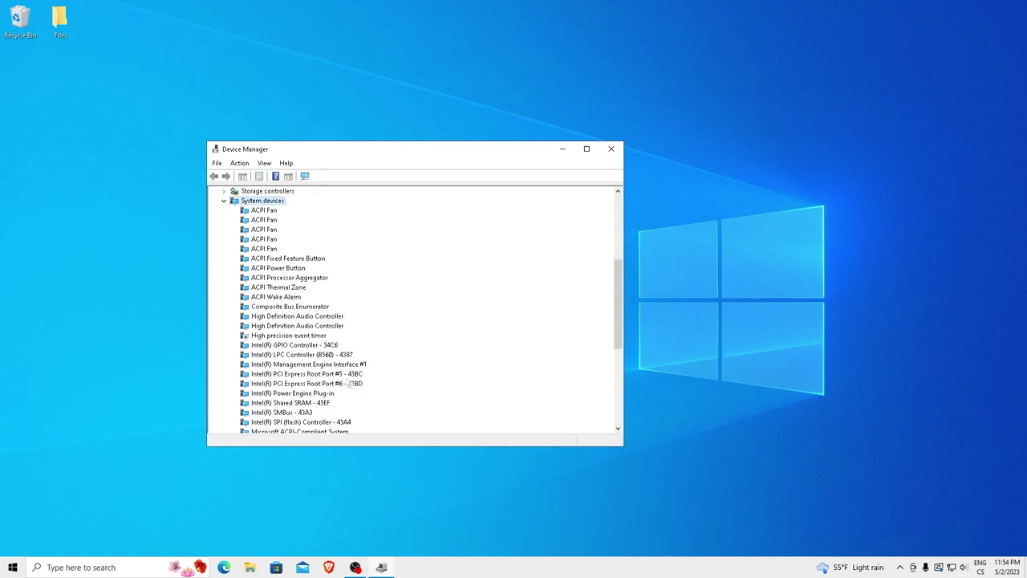
right_click(283, 338)
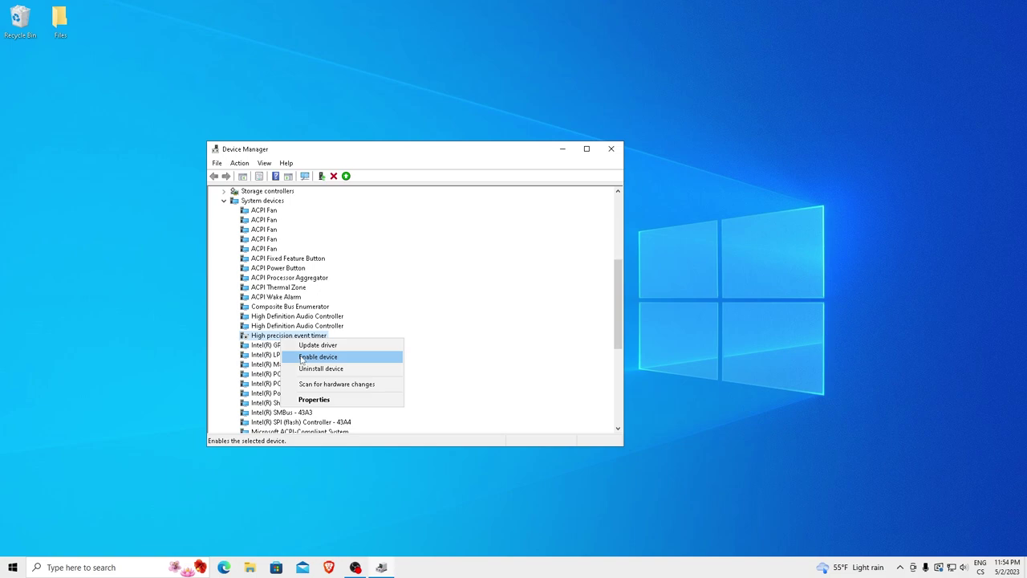
click(301, 358)
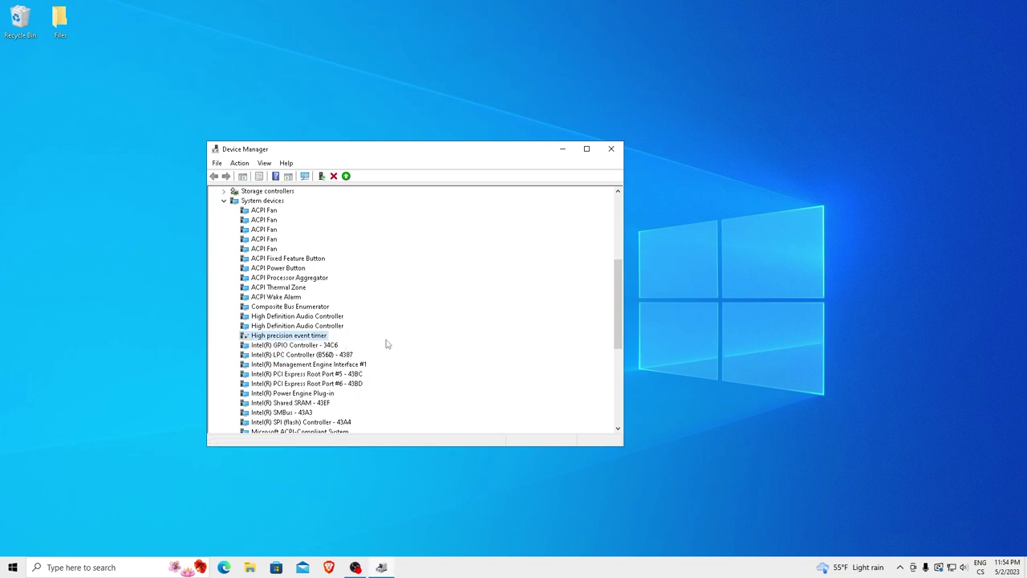
- Disable the System timer under System devices and confirm the warning
scroll(386, 343, down, 7)
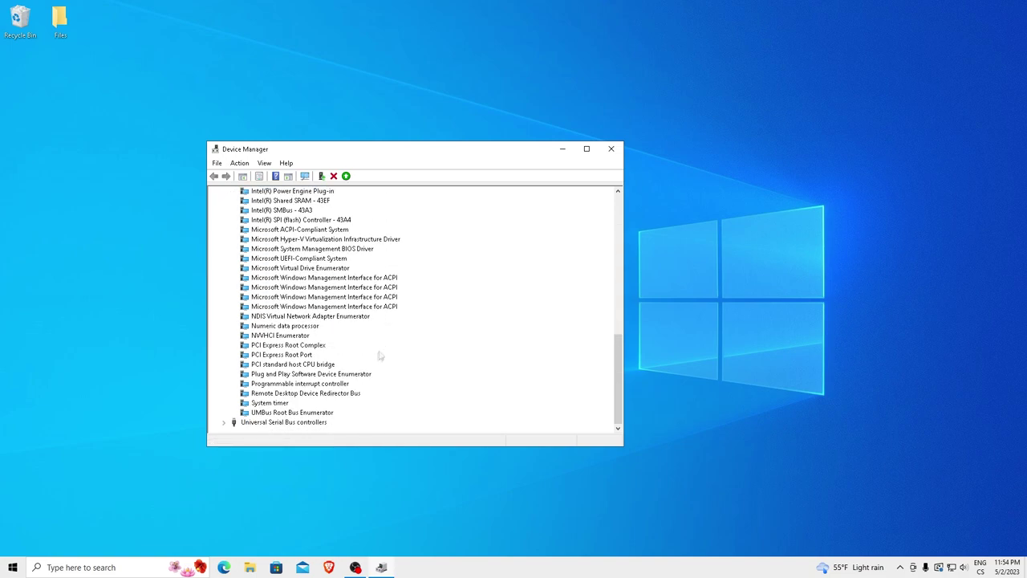
right_click(265, 403)
click(294, 422)
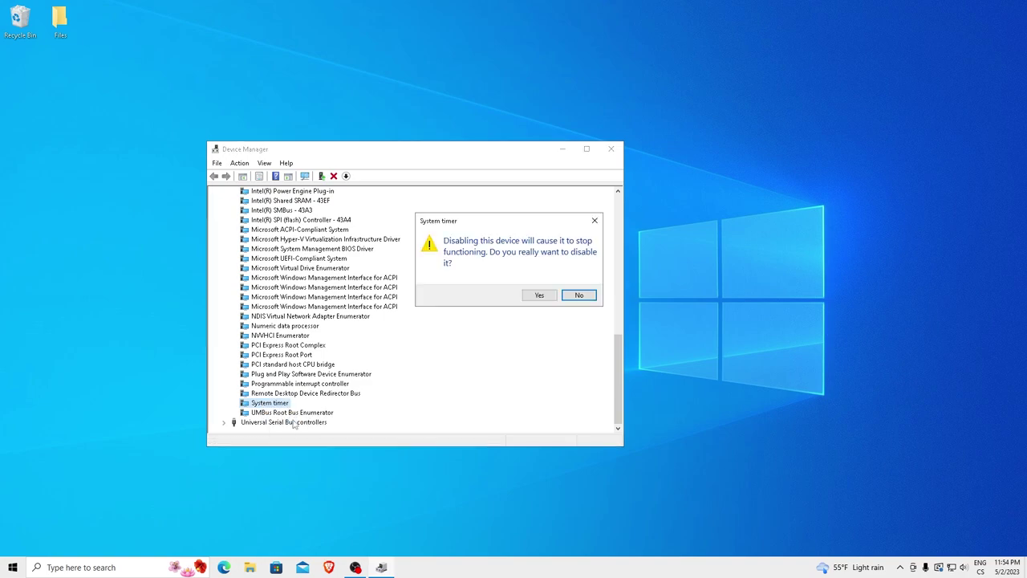
click(538, 295)
- Make sure write caching is enabled in the policies of the NVMe disk drive, confirm its properties and close Device Manager
scroll(358, 378, up, 7)
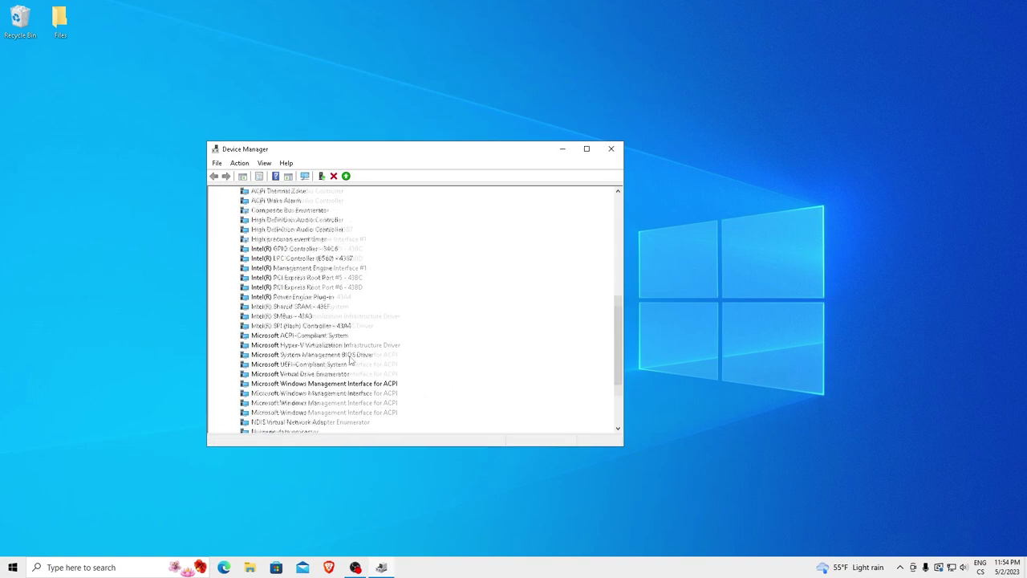
scroll(350, 361, up, 5)
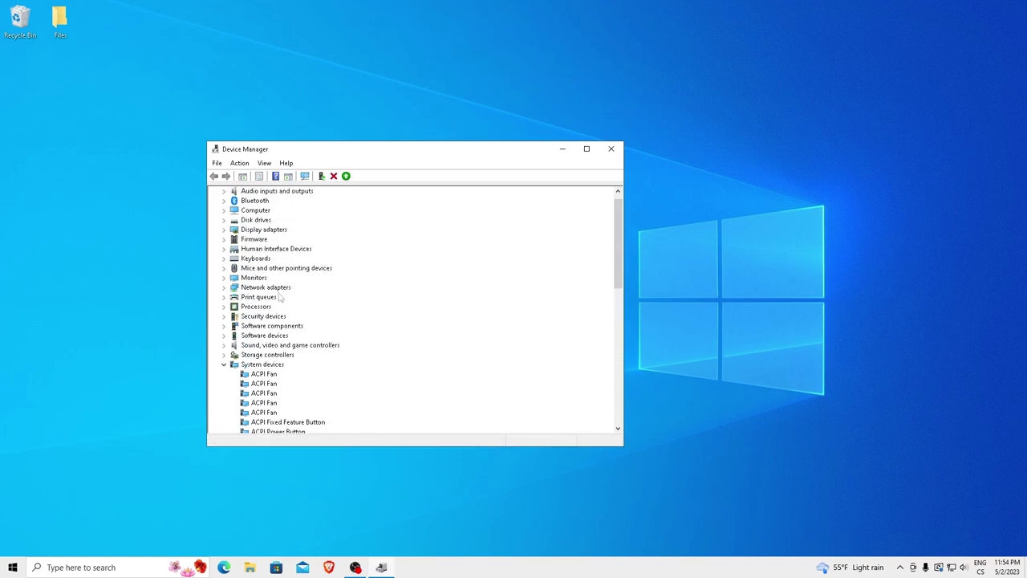
click(253, 222)
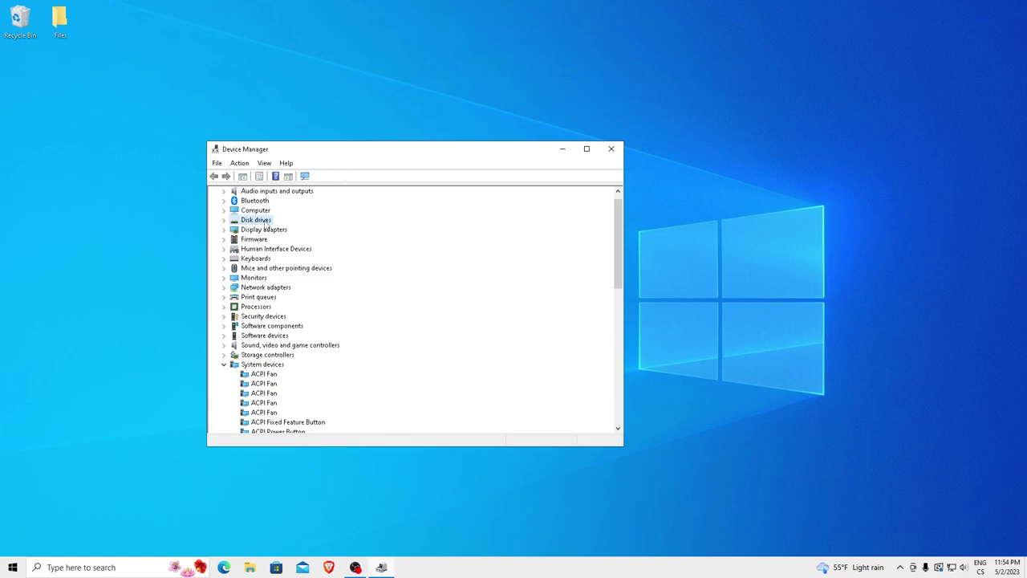
click(224, 220)
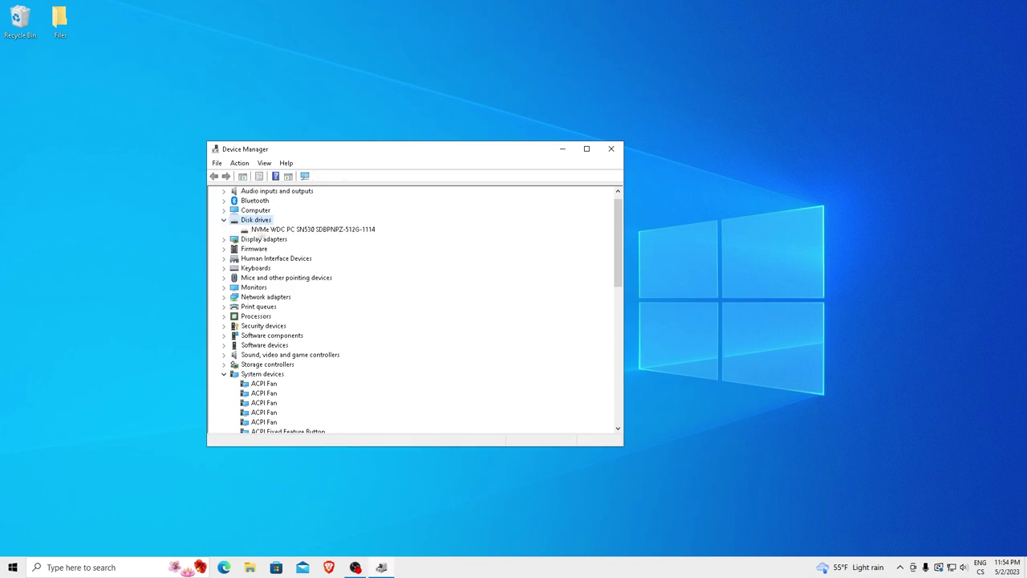
right_click(295, 231)
click(340, 279)
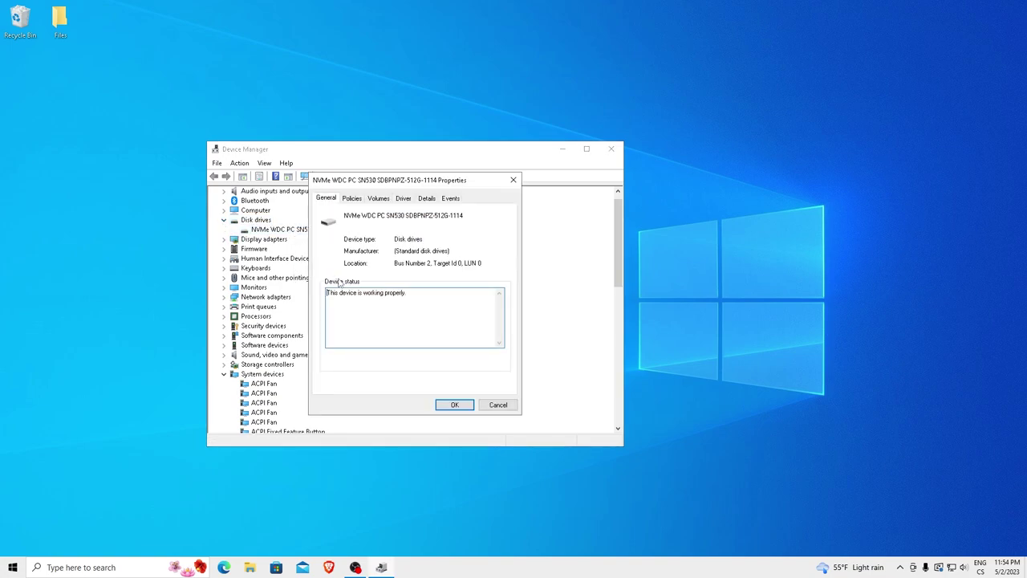
click(352, 199)
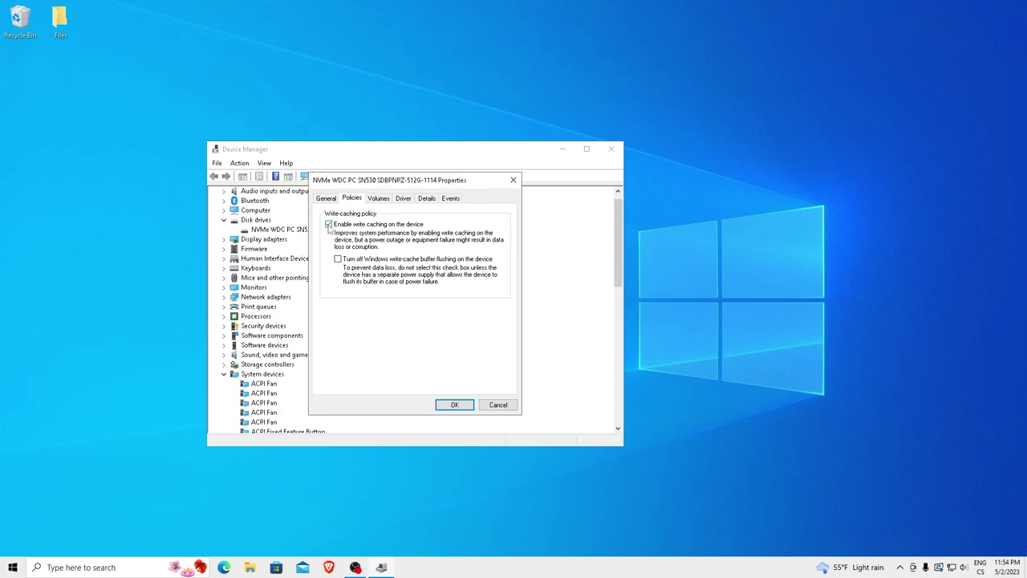
click(329, 225)
click(329, 225)
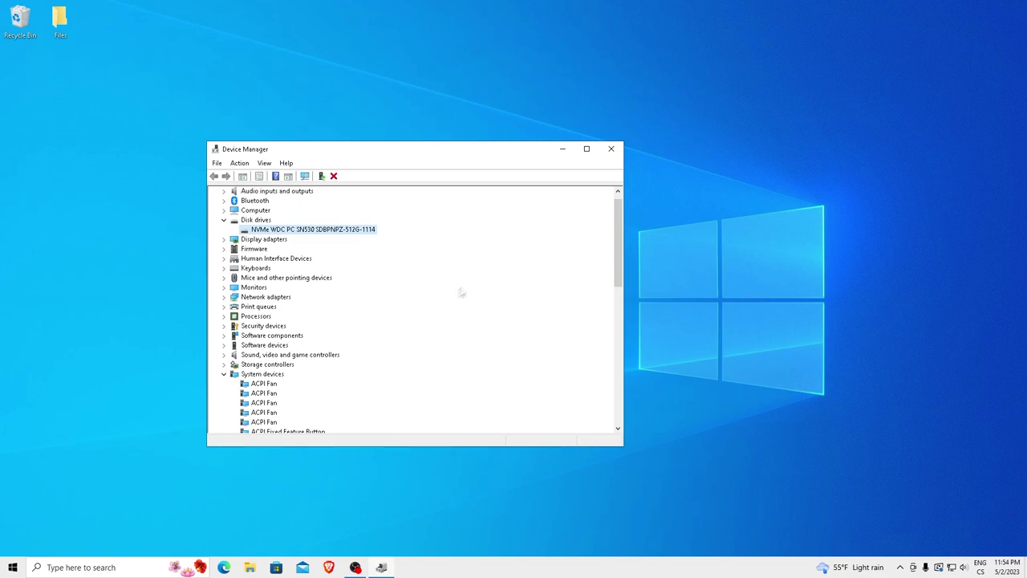
click(612, 150)
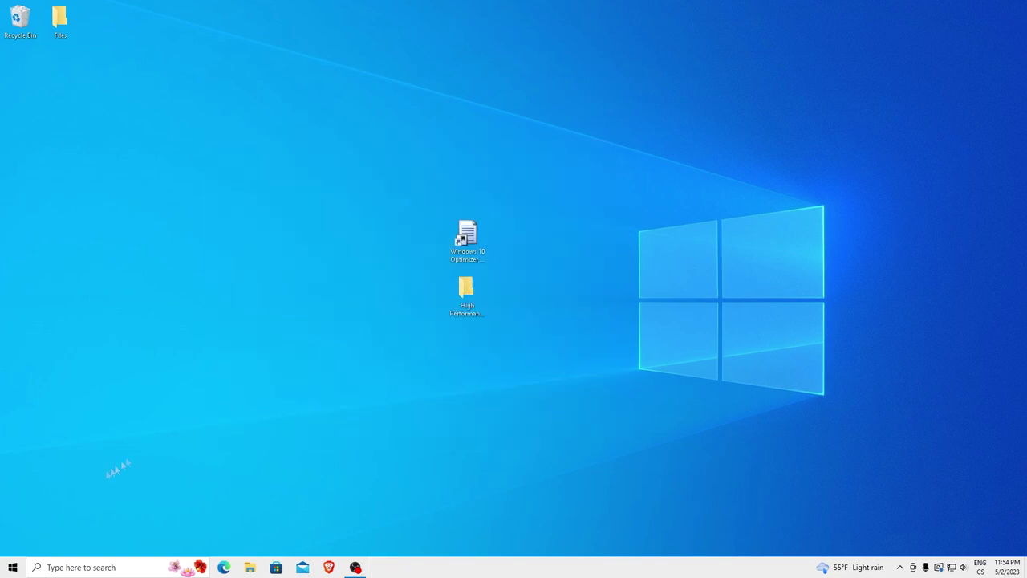
- Open the Gaming section of Windows Settings and turn off Xbox Game Bar
click(13, 566)
click(15, 521)
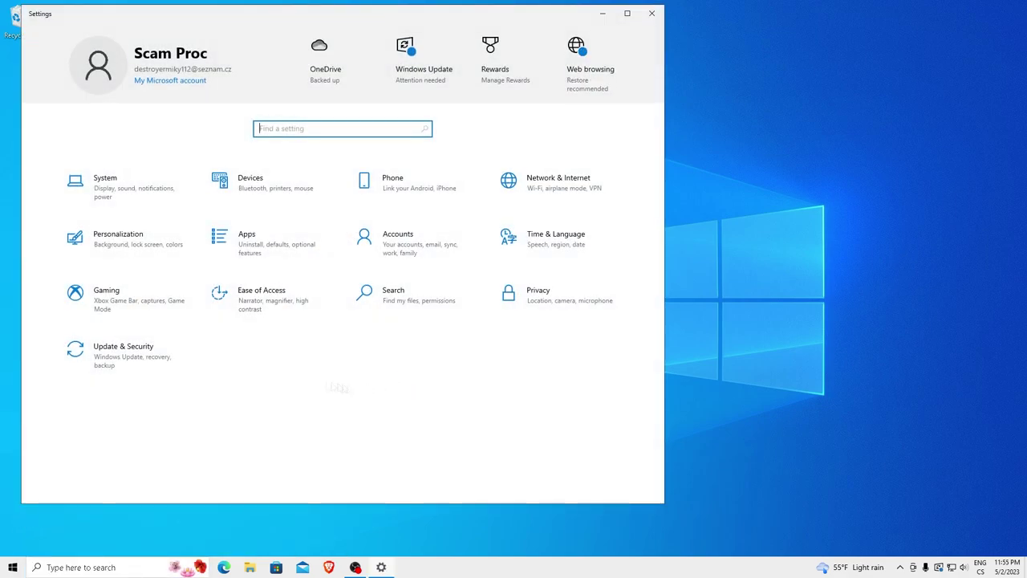
click(155, 301)
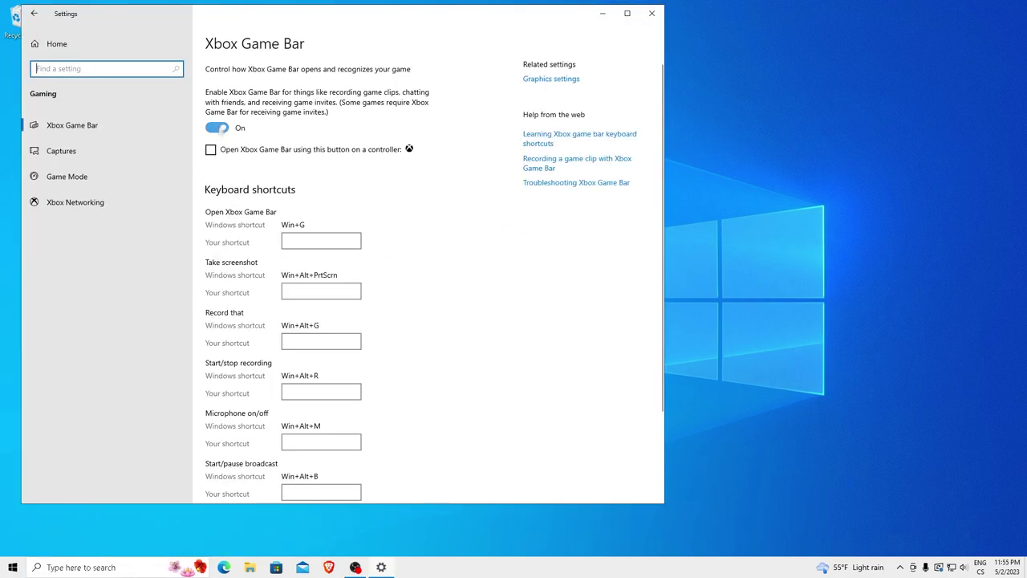
click(227, 130)
- Turn off background recording while playing a game in the Captures settings, and open the Game Mode settings
click(93, 159)
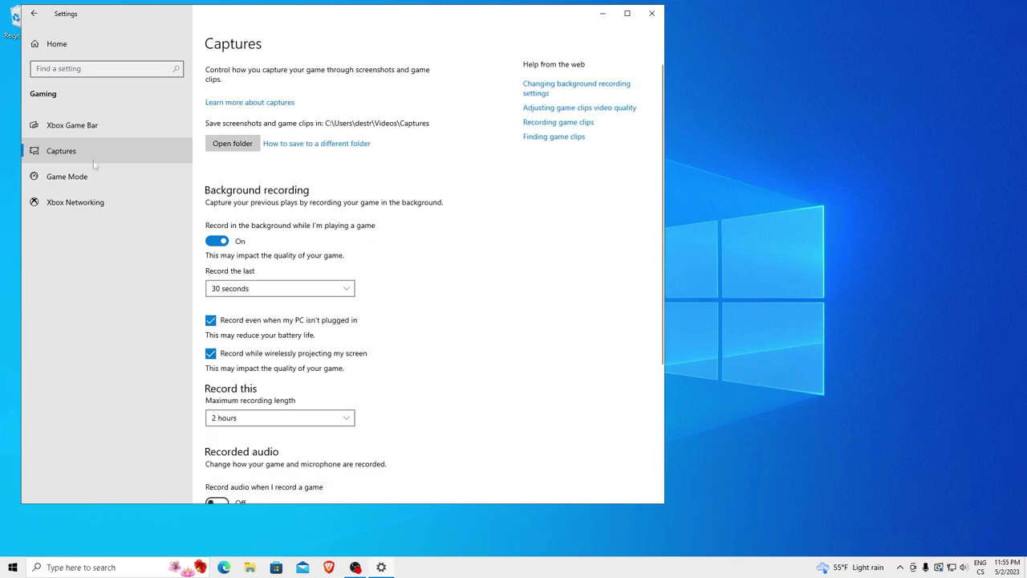
click(213, 242)
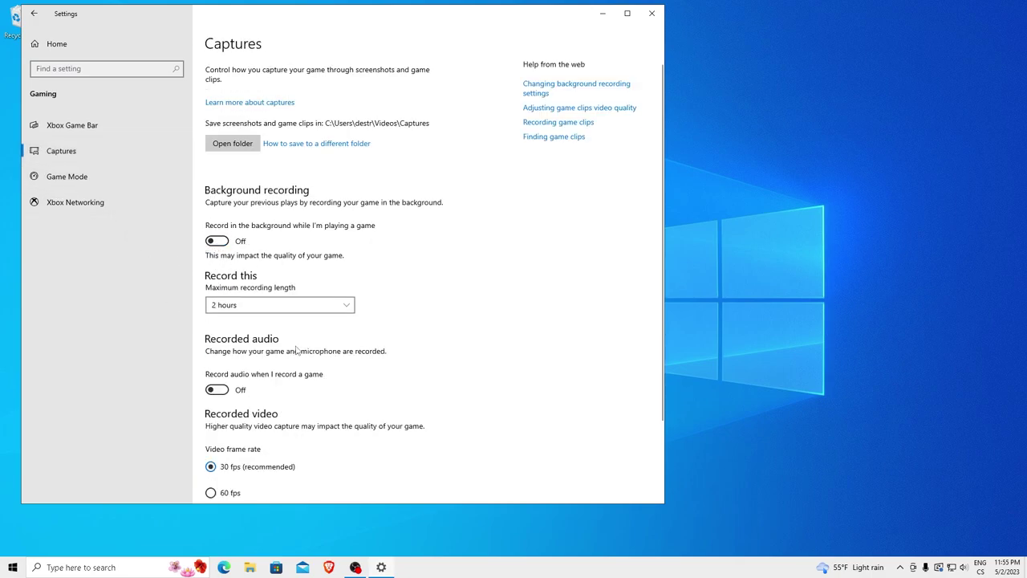
scroll(296, 350, down, 3)
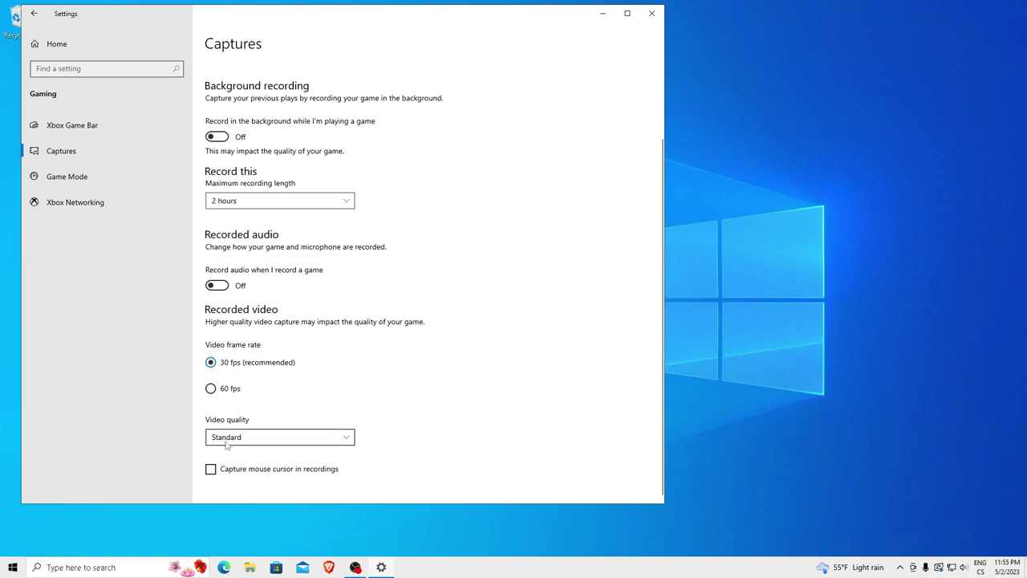
click(73, 190)
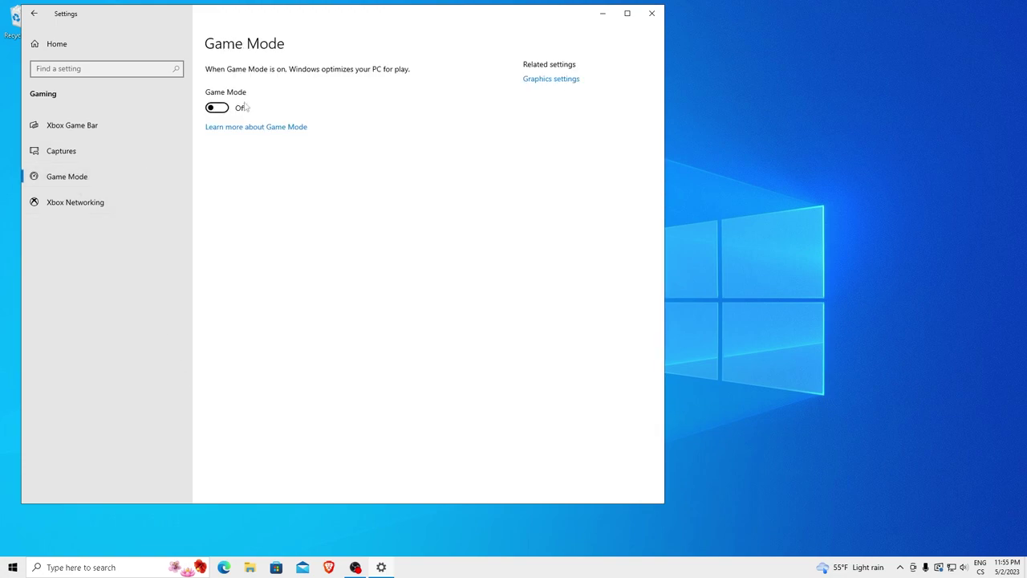
- Turn on Game Mode and return to the Windows Settings home page
click(219, 111)
click(33, 13)
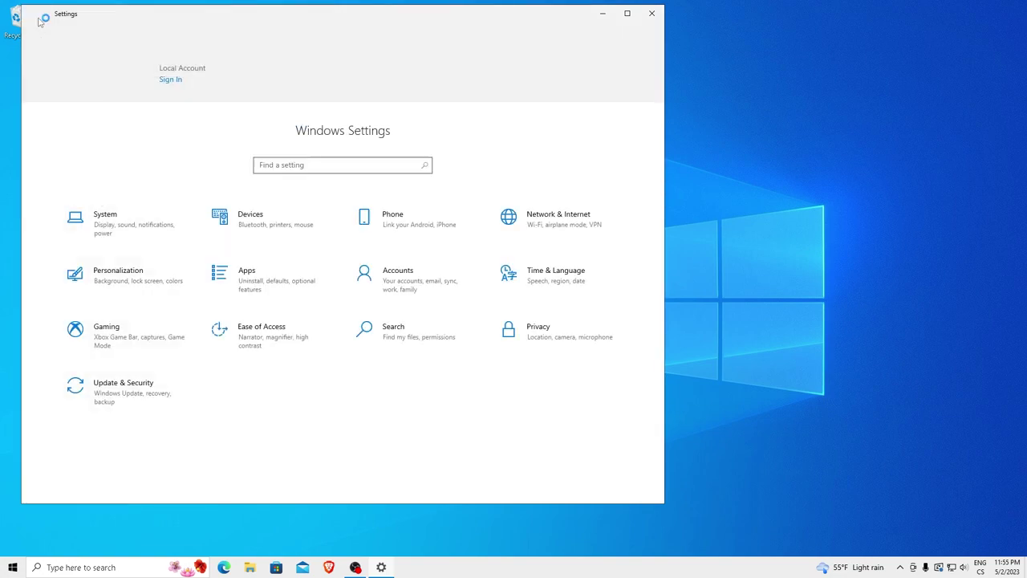
- Make sure Show animations in Windows is off in the Ease of Access Display settings, and return to the Settings home page
click(266, 320)
scroll(215, 281, down, 3)
click(216, 284)
click(212, 284)
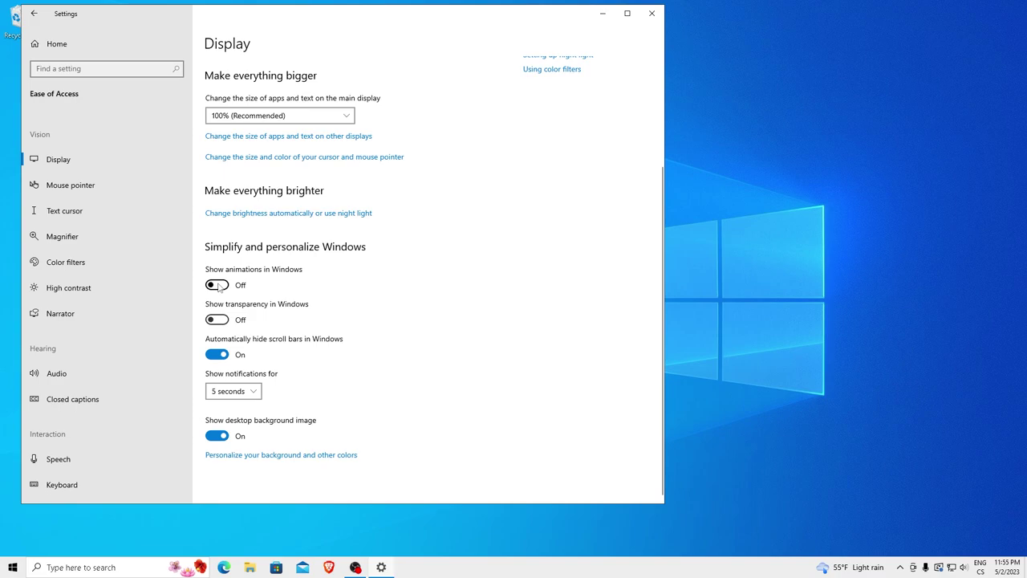
click(34, 14)
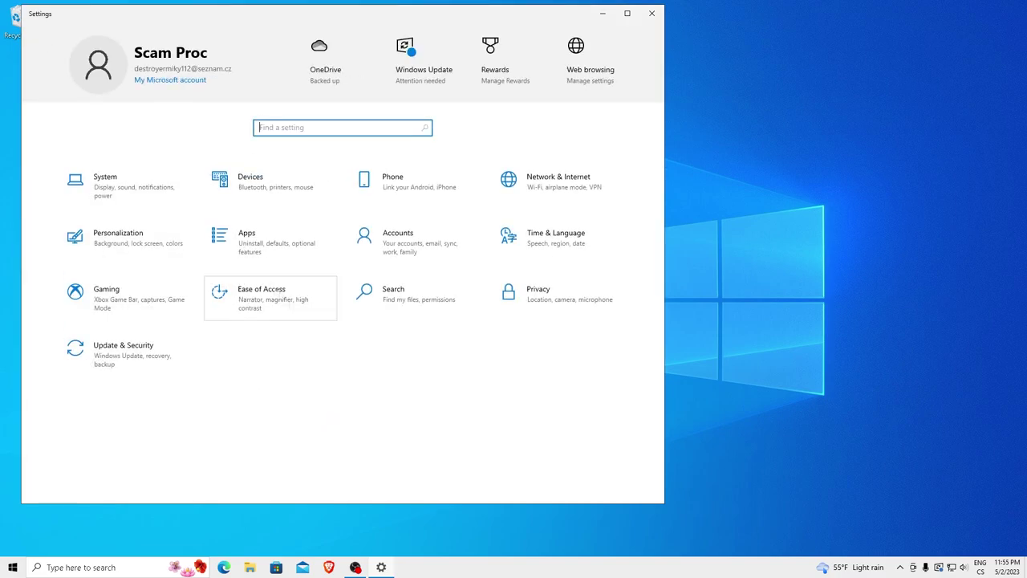
- Make sure all four general privacy options are off: advertising ID, language list access, app launch tracking and suggested content
click(558, 305)
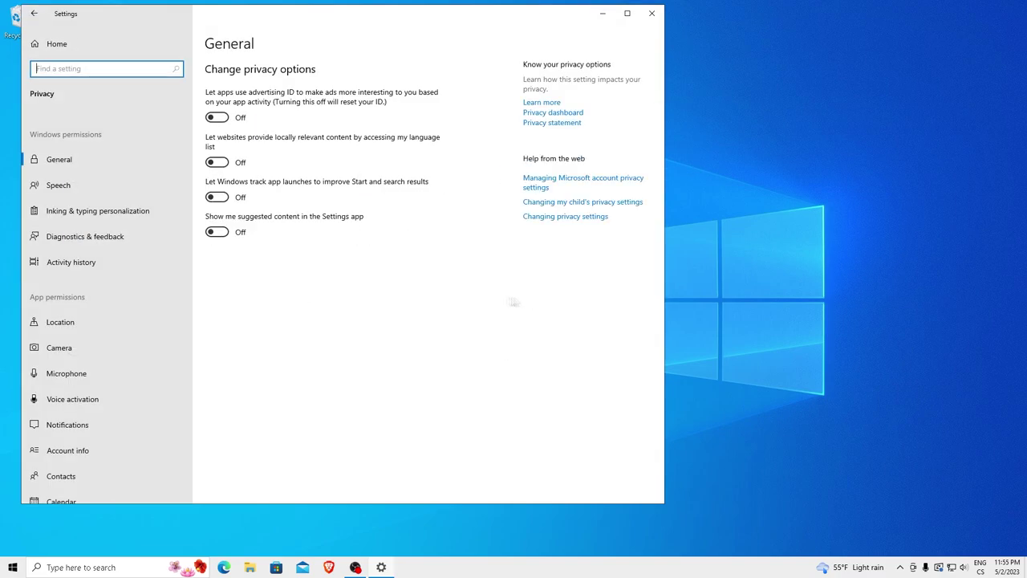
click(216, 232)
click(216, 196)
click(217, 162)
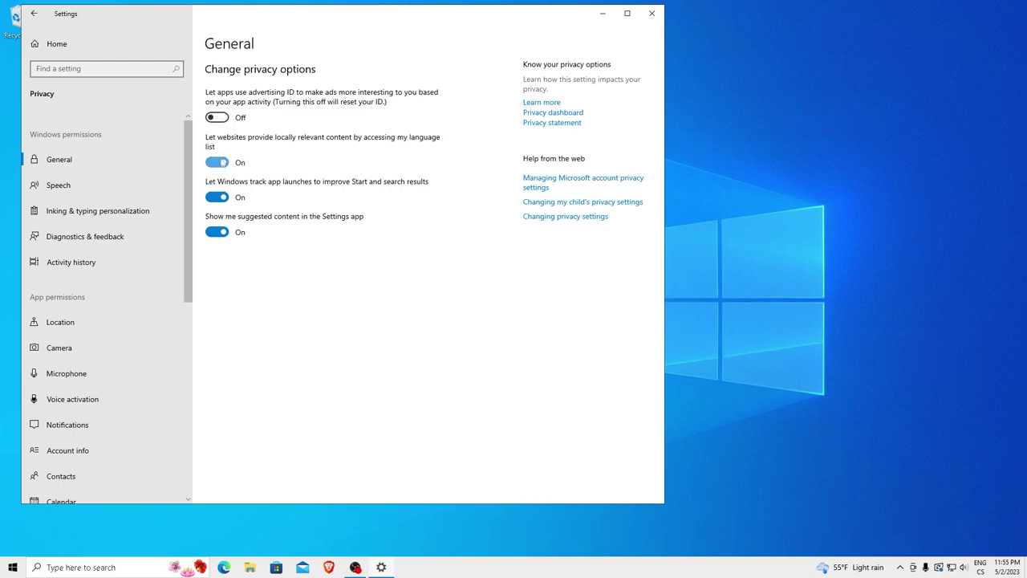
click(216, 117)
click(217, 162)
click(217, 117)
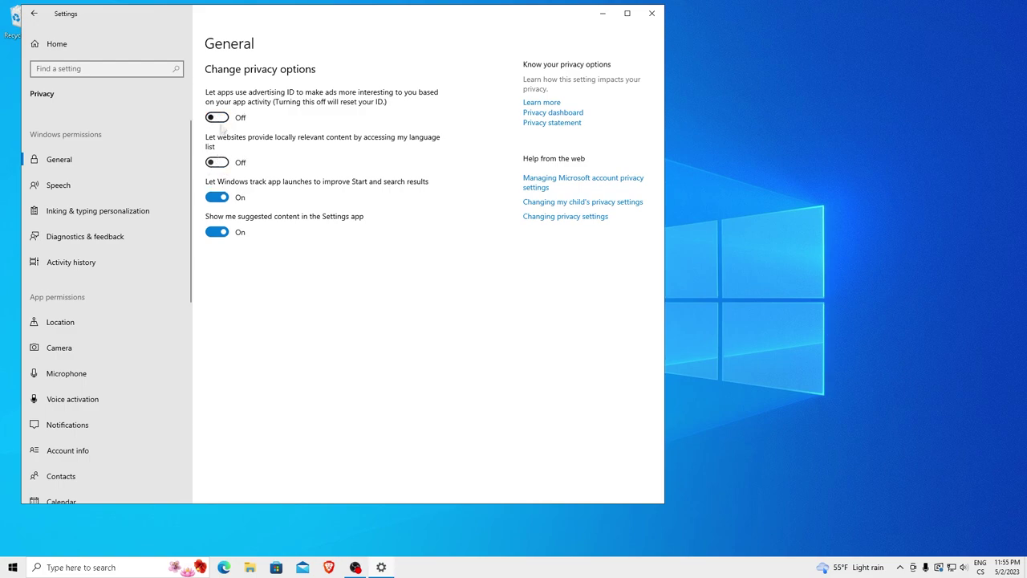
click(217, 232)
click(216, 197)
- Make sure Let apps run in the background is off in the Background apps privacy settings
scroll(116, 361, down, 3)
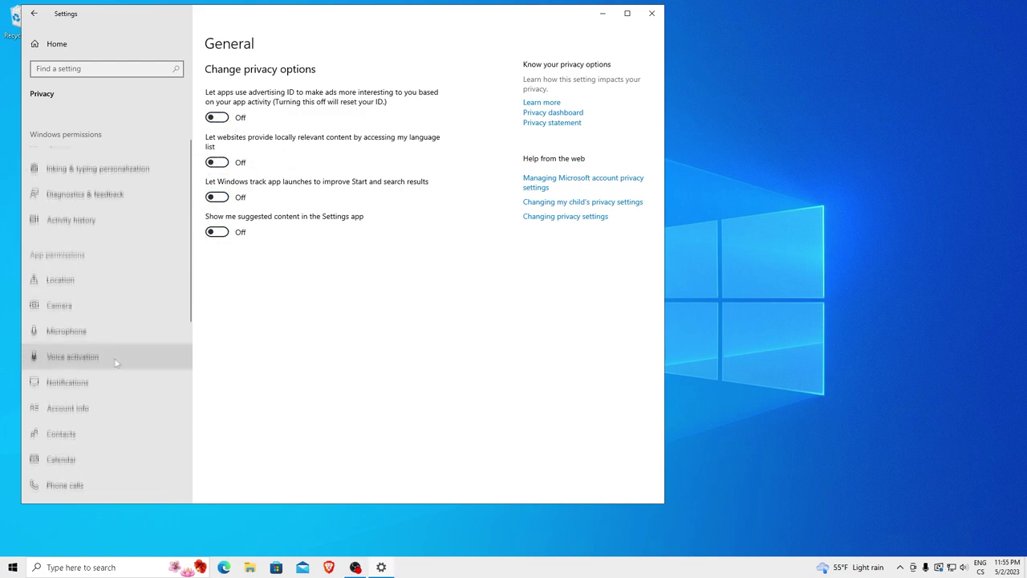
scroll(111, 360, down, 3)
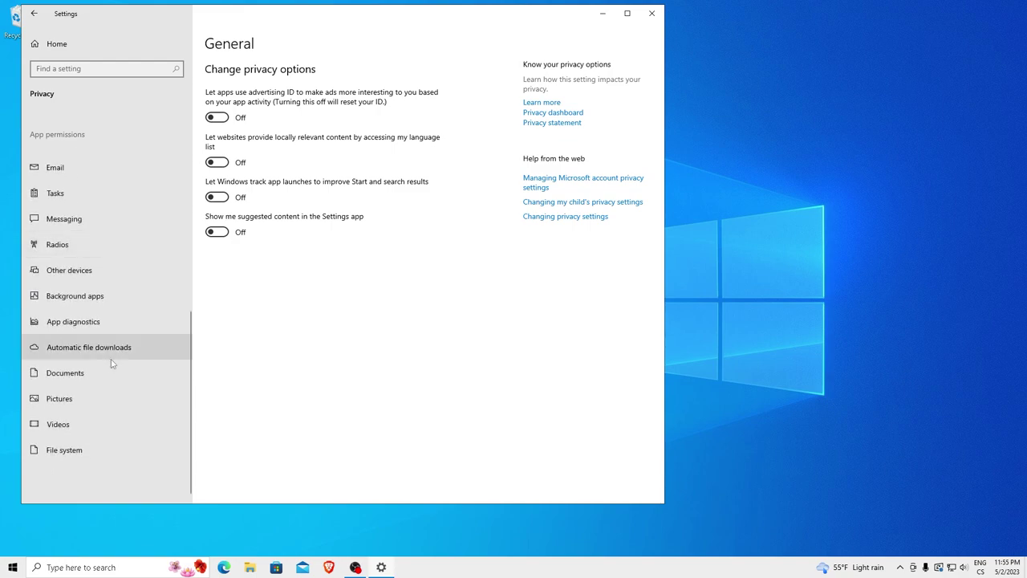
click(69, 295)
click(215, 108)
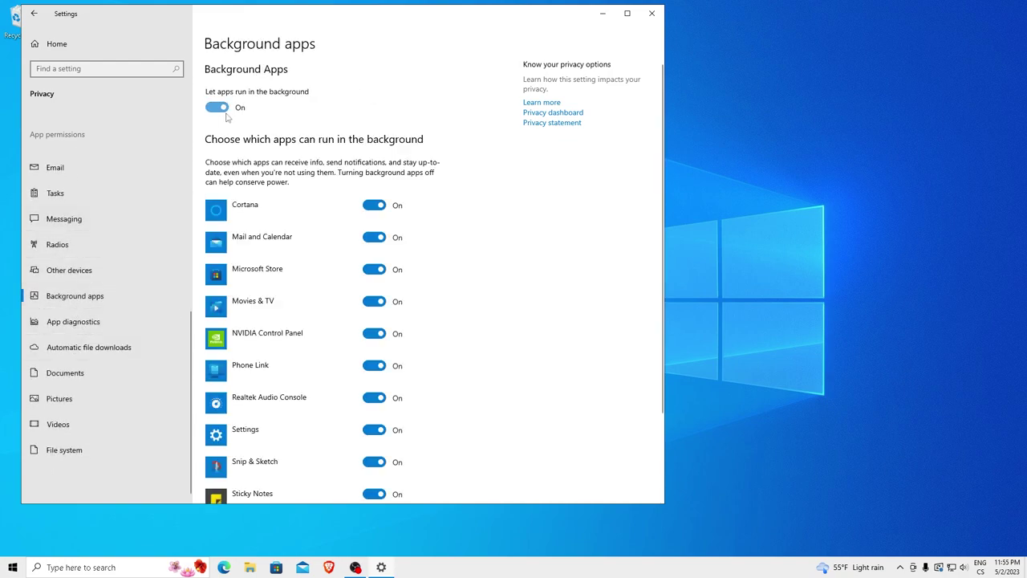
click(214, 109)
- Check the device's App diagnostics access setting under Privacy and return to the Settings home page
click(73, 321)
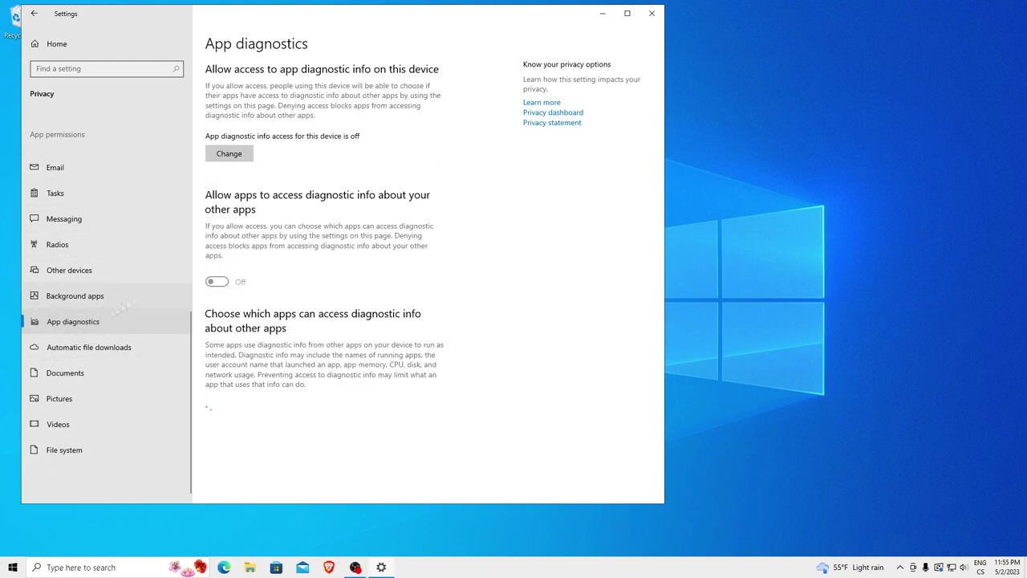
click(229, 159)
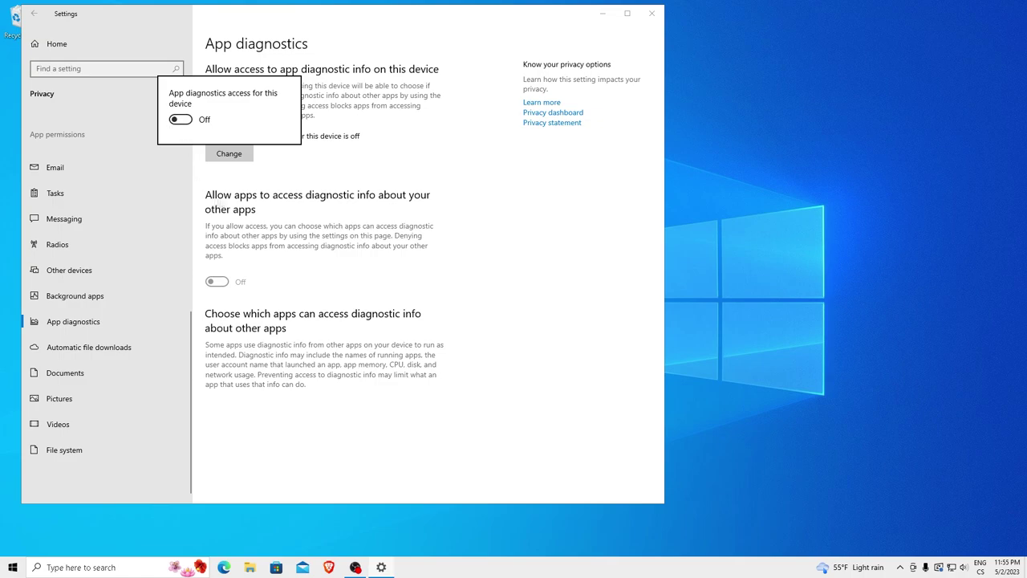
click(231, 187)
click(33, 14)
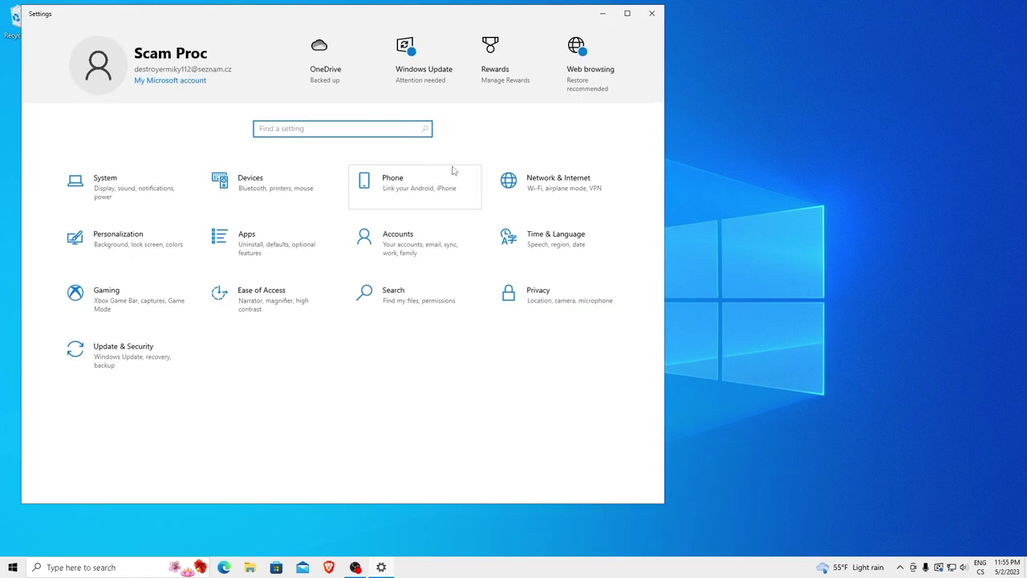
- Check the Storage Sense setting on the Storage page of the System settings
click(167, 197)
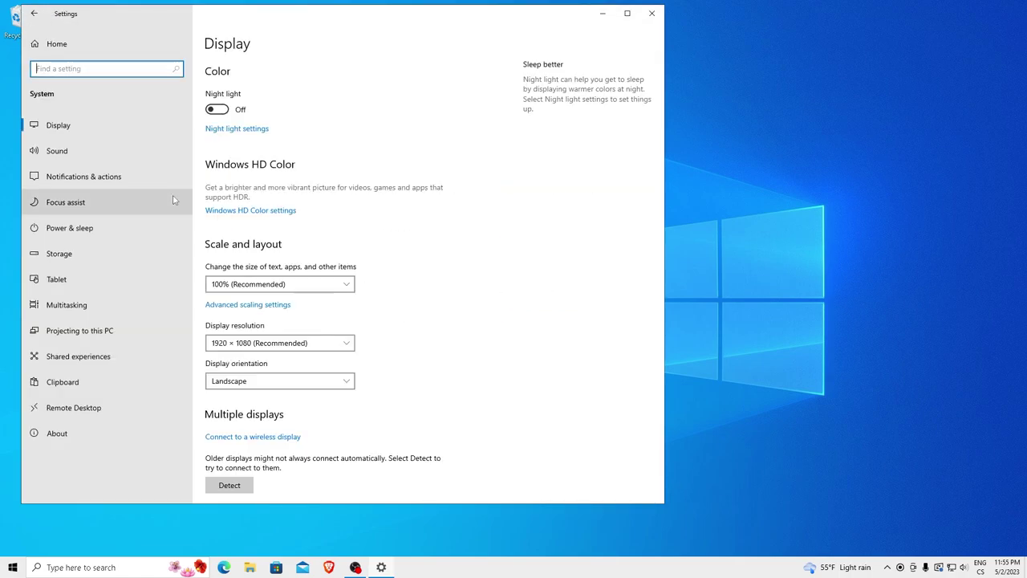
click(61, 254)
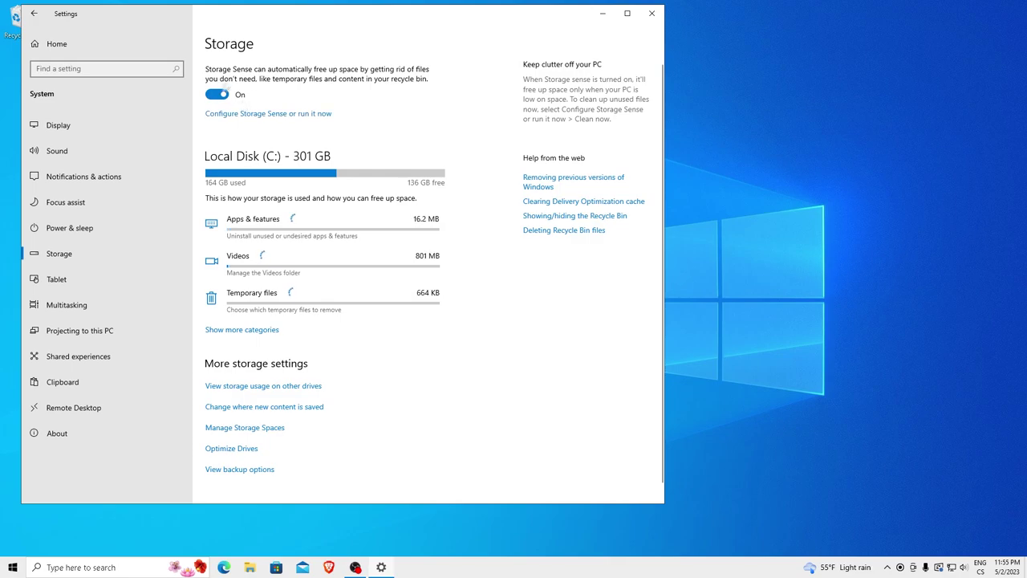
- Turn off the Focus assist automatic rules for duplicating the display, playing a game and using a full-screen app, and close Settings
click(66, 202)
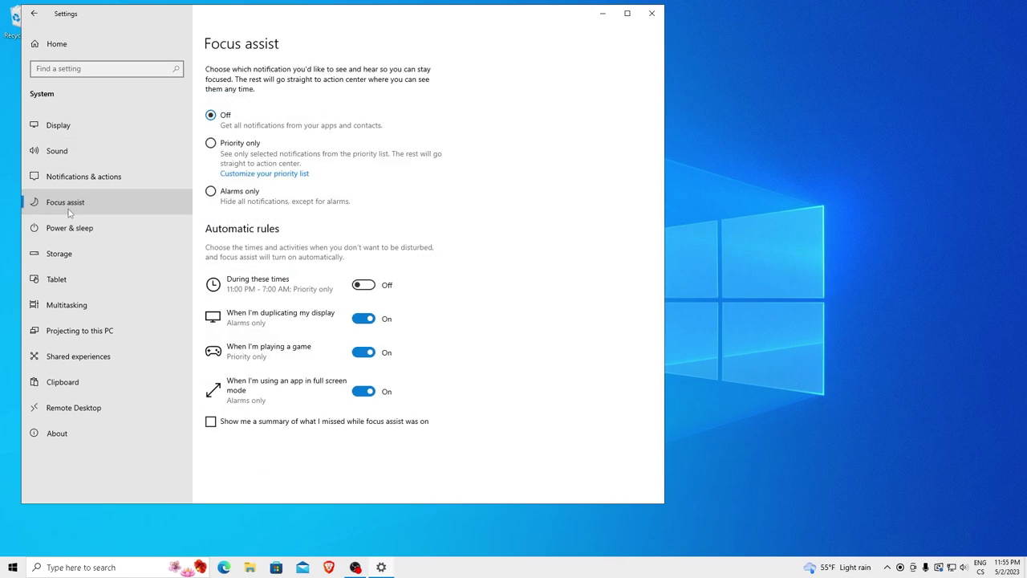
click(363, 319)
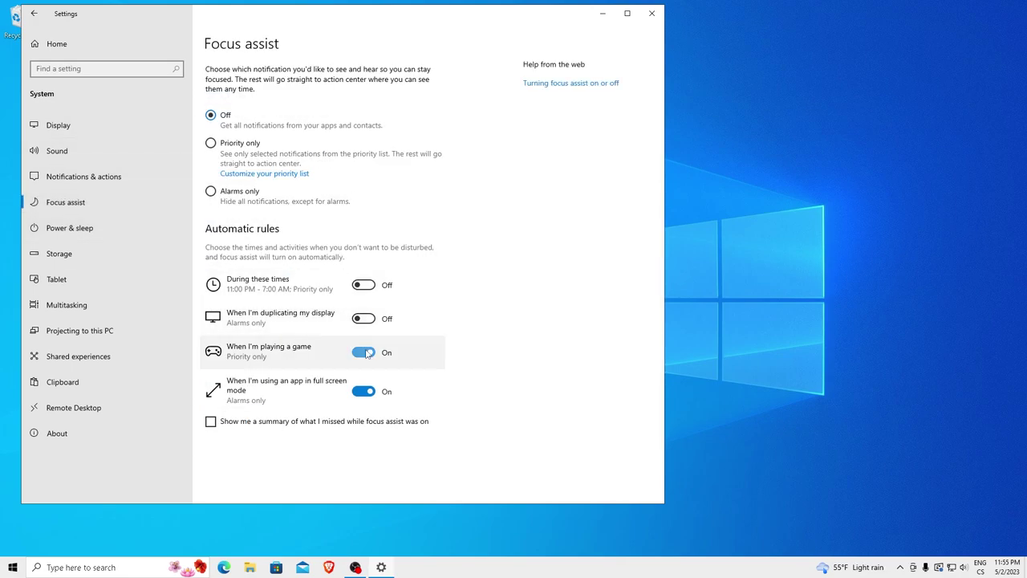
click(363, 353)
click(364, 391)
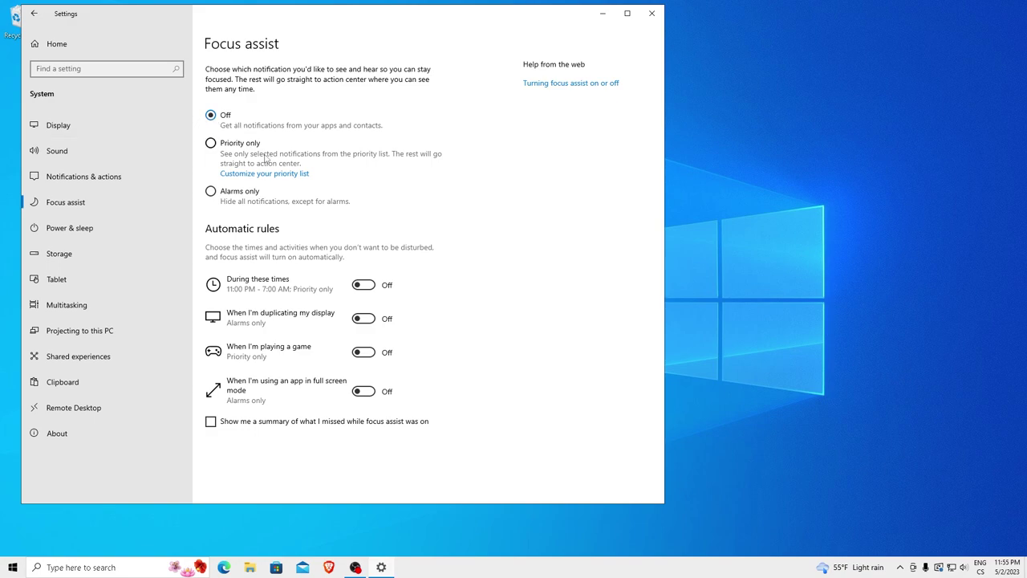
click(652, 15)
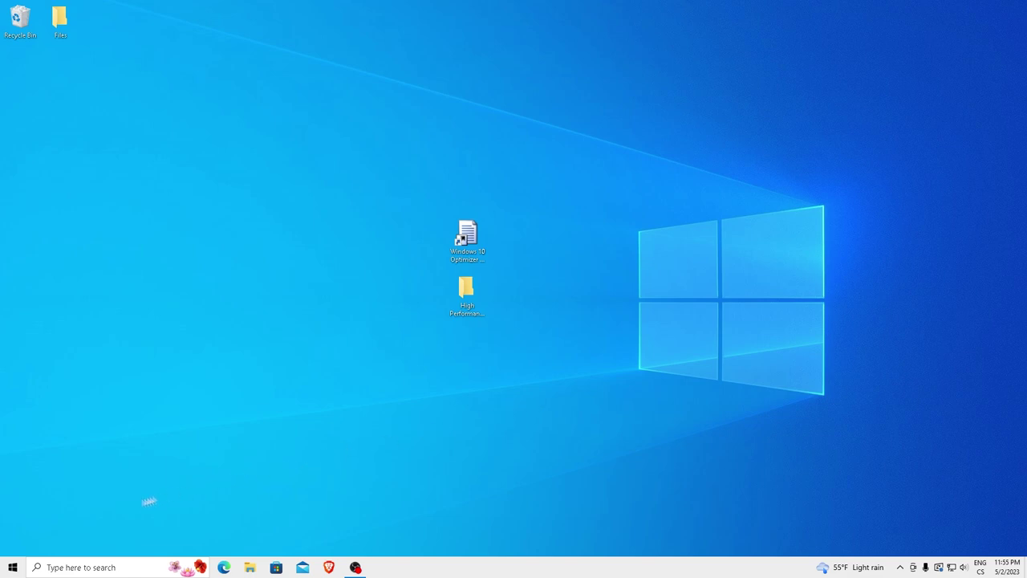
- Restart the computer
click(14, 566)
click(13, 543)
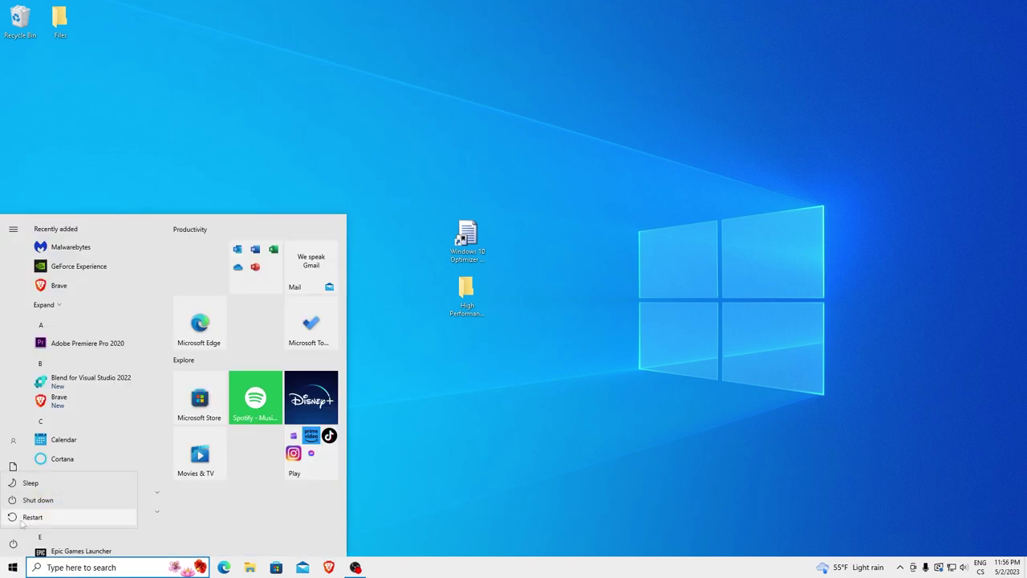